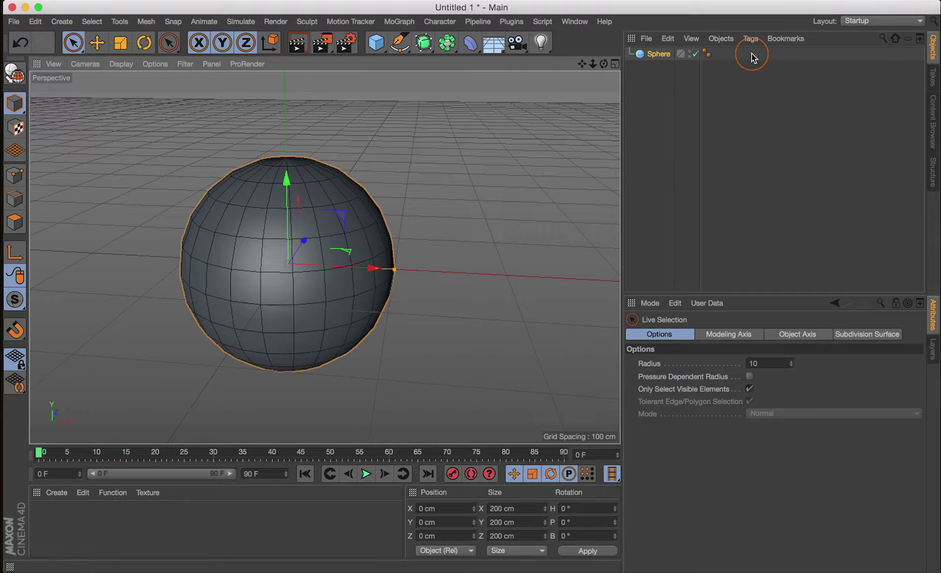
Step: Select the Sphere and set its Segments to 200
click(658, 53)
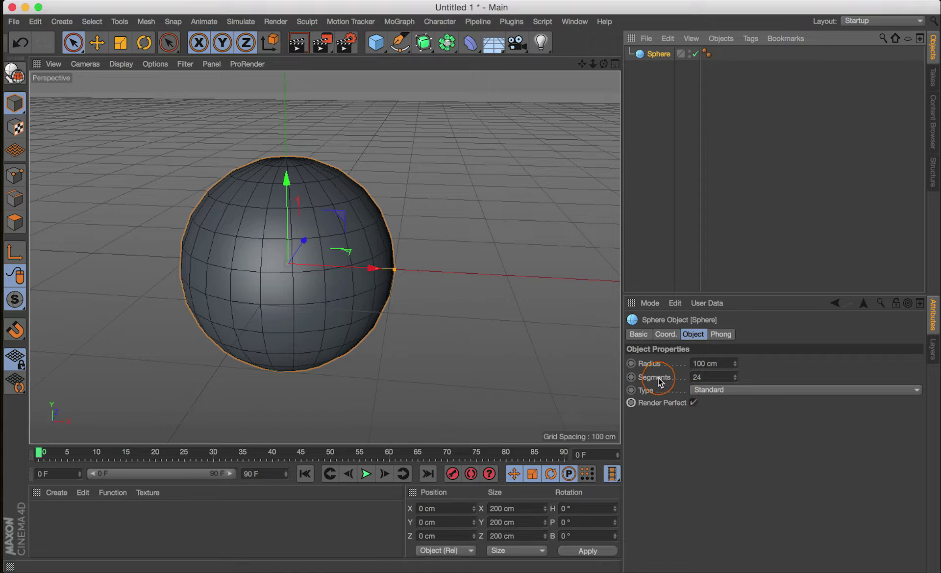
click(695, 376)
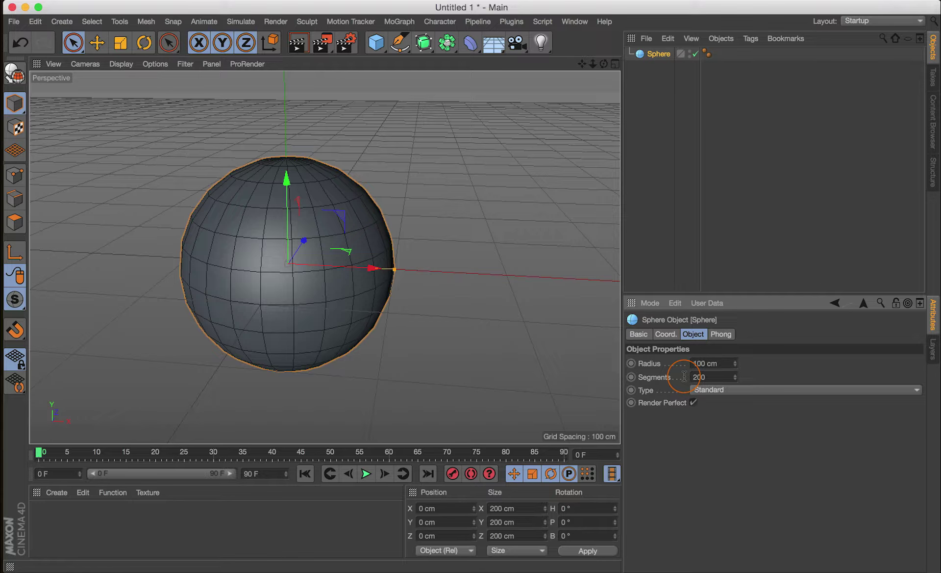
text(200)
key(Return)
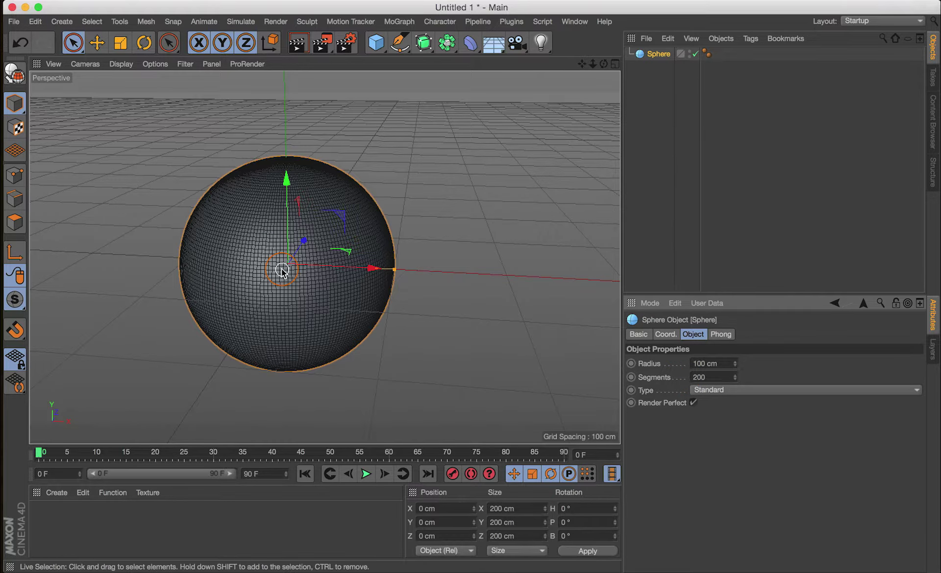
scroll(282, 270, up, 4)
scroll(278, 290, down, 2)
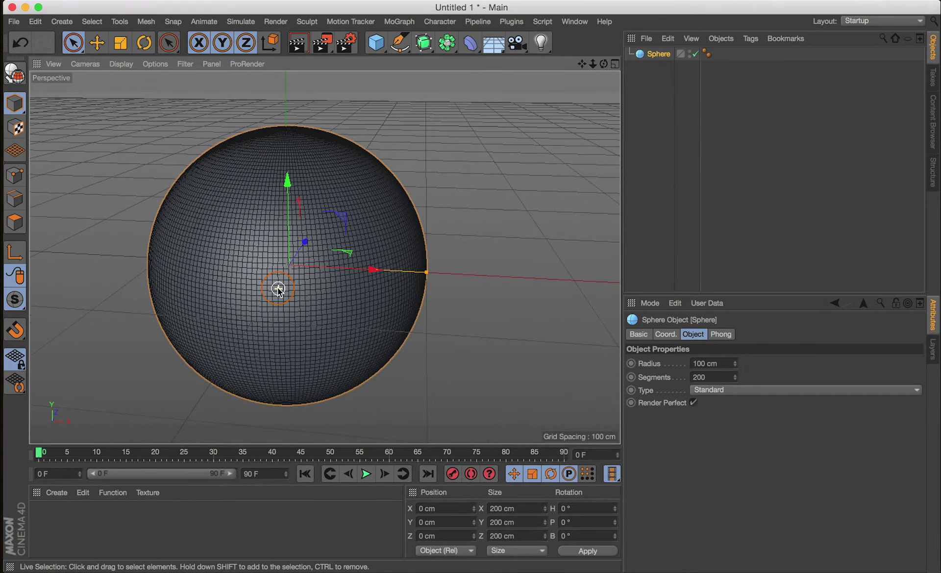
scroll(278, 289, up, 3)
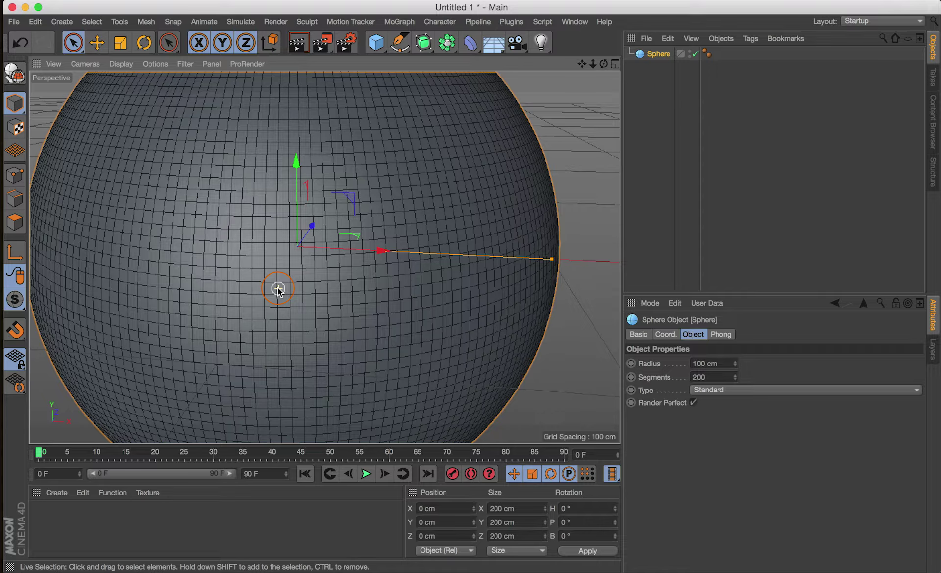
scroll(278, 289, down, 3)
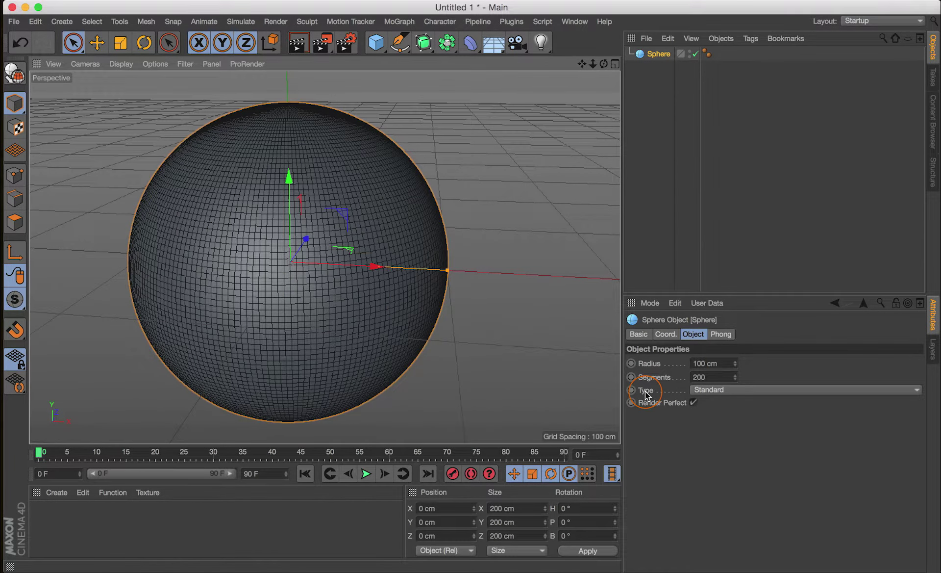
Step: Change the sphere's Type to Icosahedron
click(745, 389)
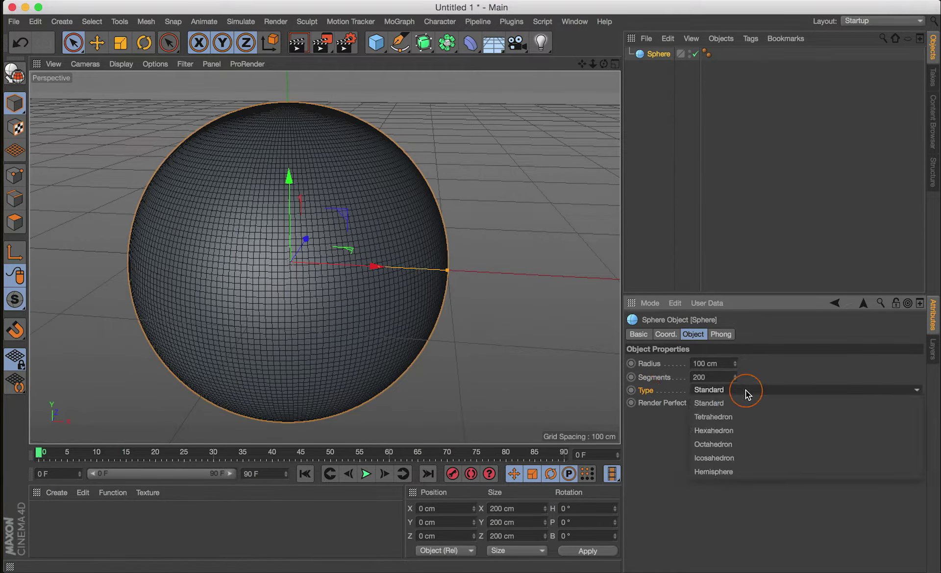
click(729, 459)
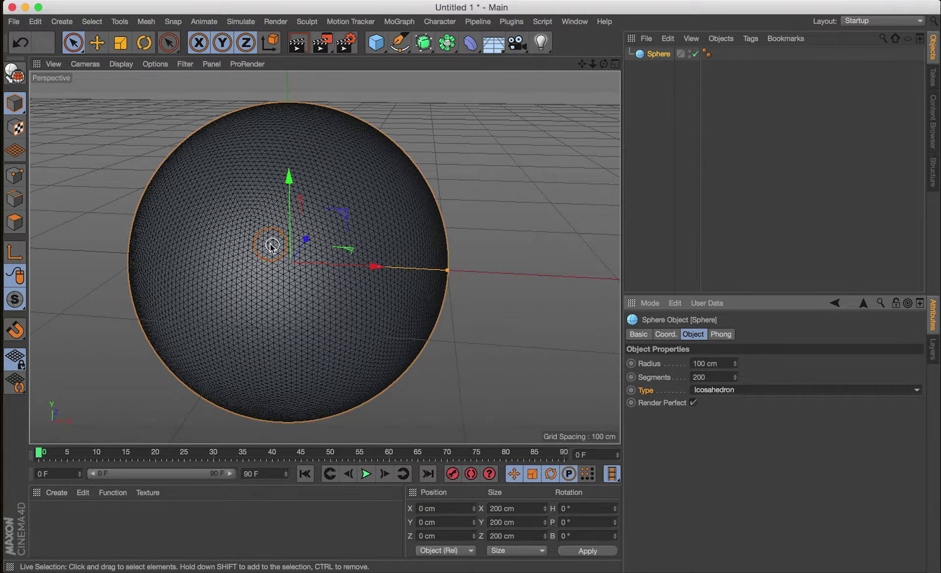
scroll(299, 300, up, 5)
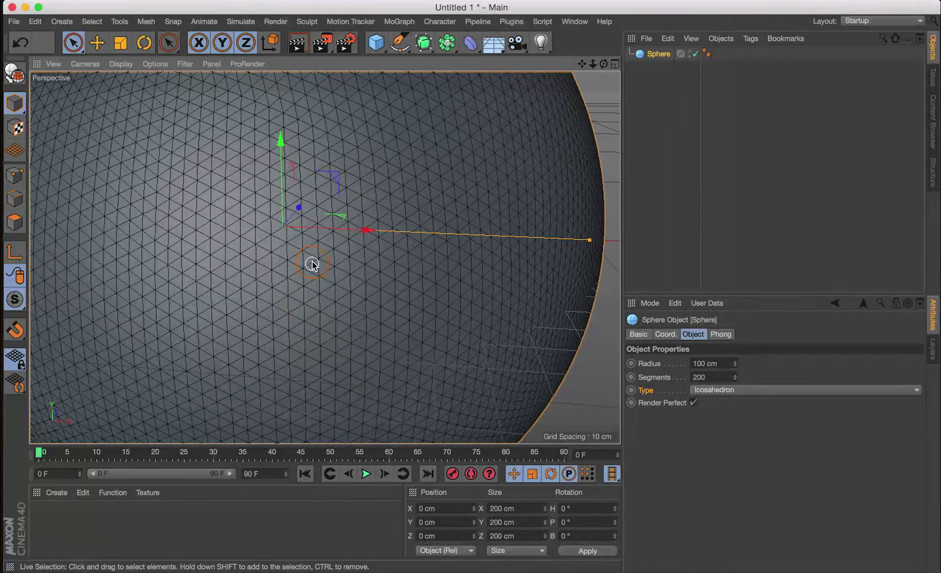
scroll(319, 282, up, 3)
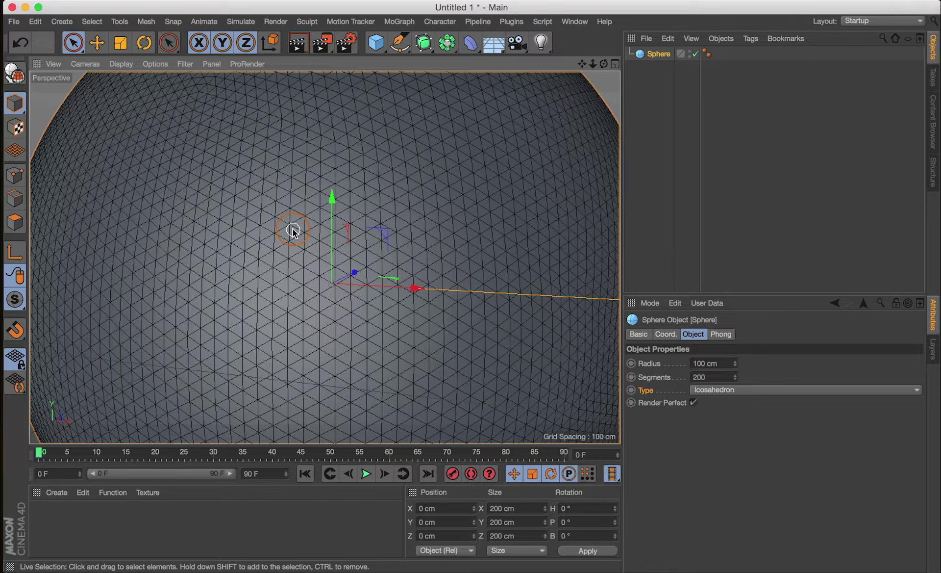
scroll(292, 230, down, 5)
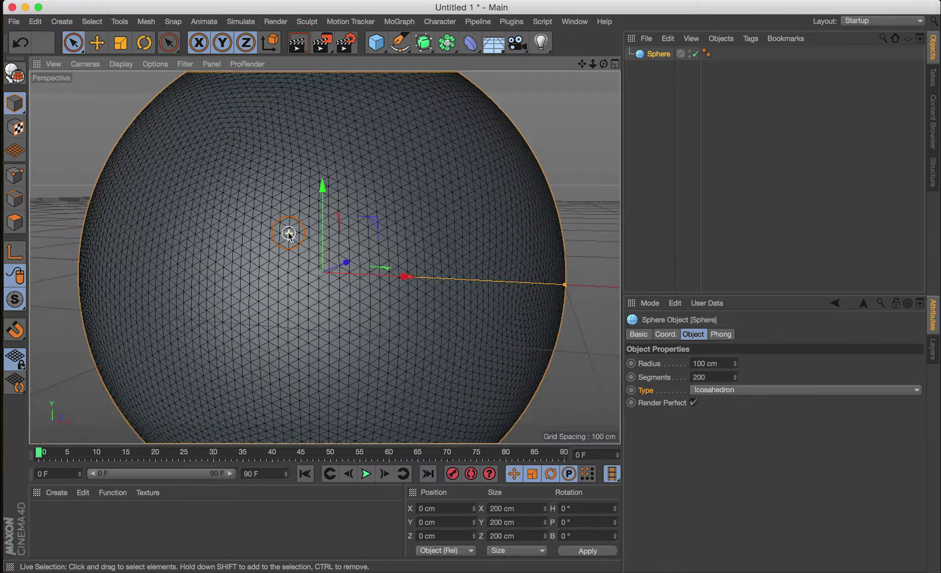
scroll(289, 262, up, 5)
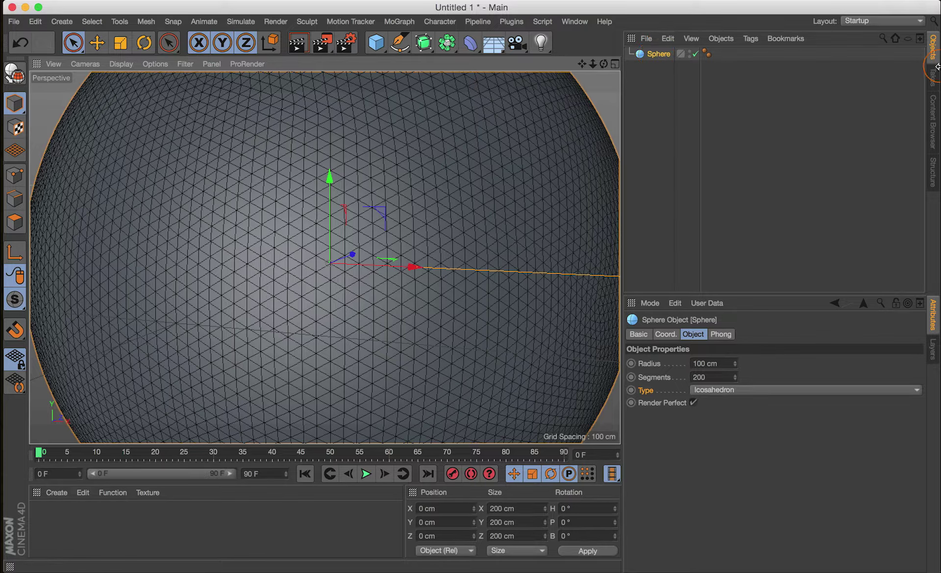
Step: Copy the Sphere to Sphere.1, hide the original in viewport and render, and make Sphere.1 editable
click(934, 48)
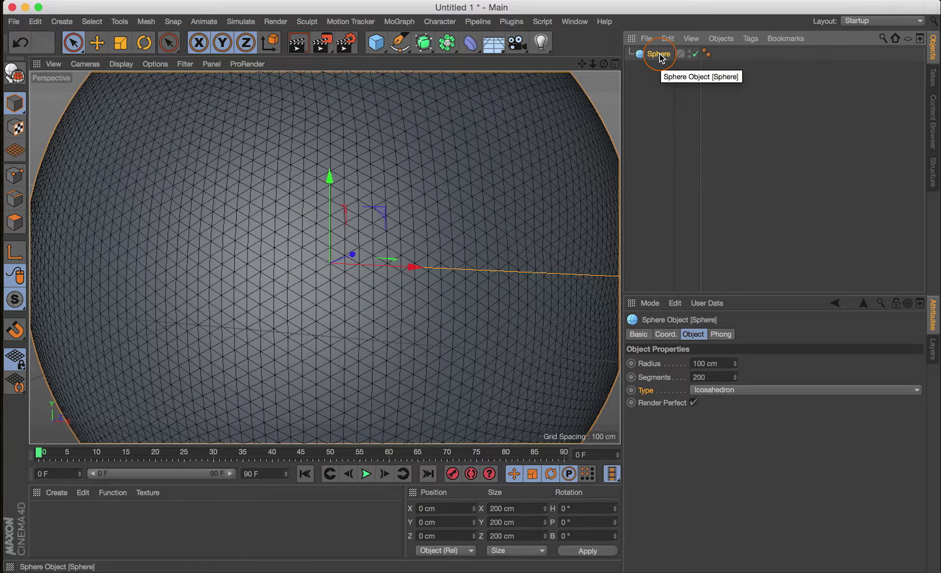
super+drag(660, 47, 660, 49)
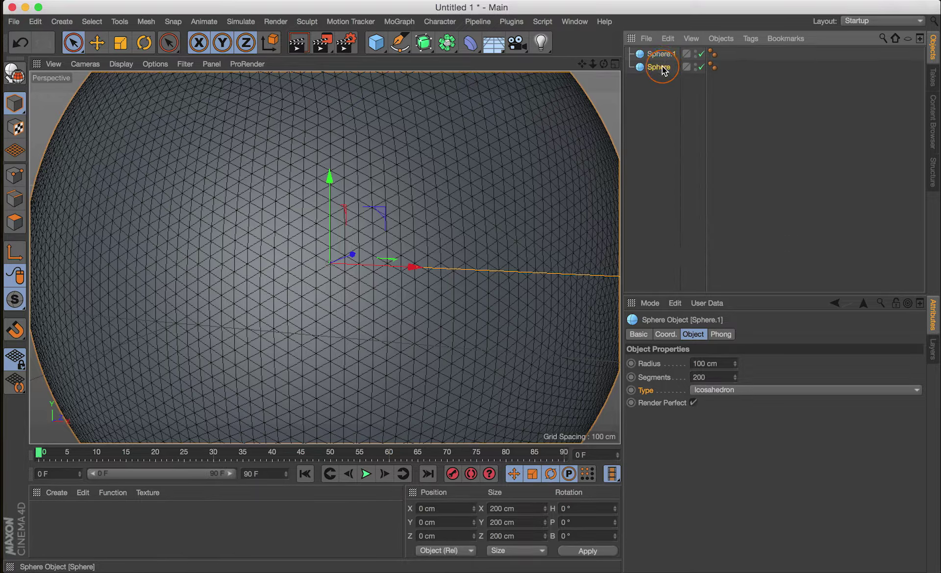
click(662, 67)
click(699, 69)
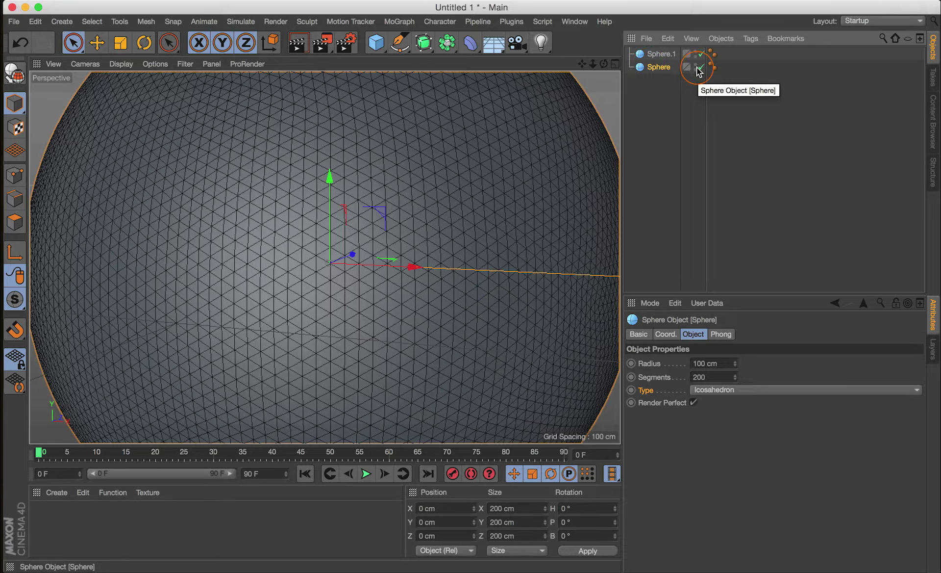
click(695, 69)
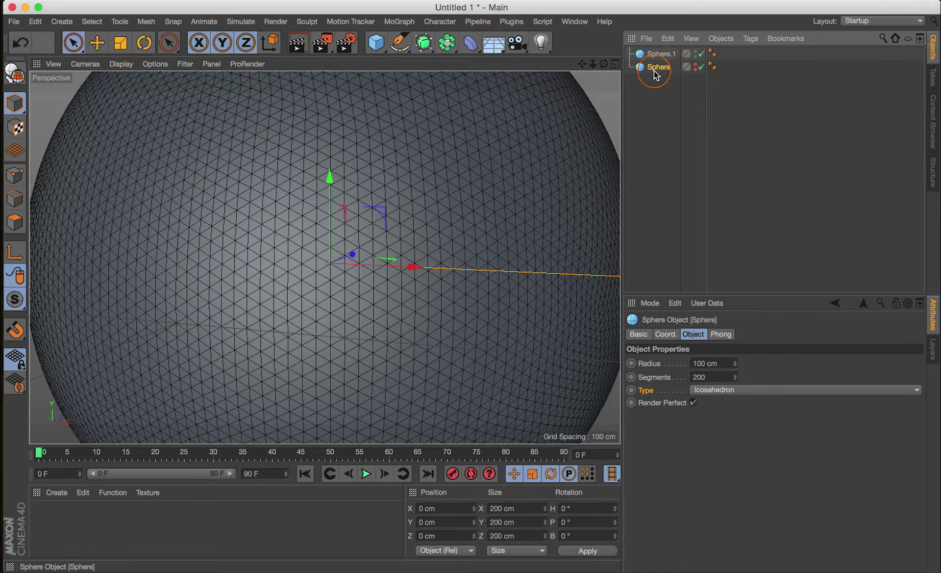
click(670, 55)
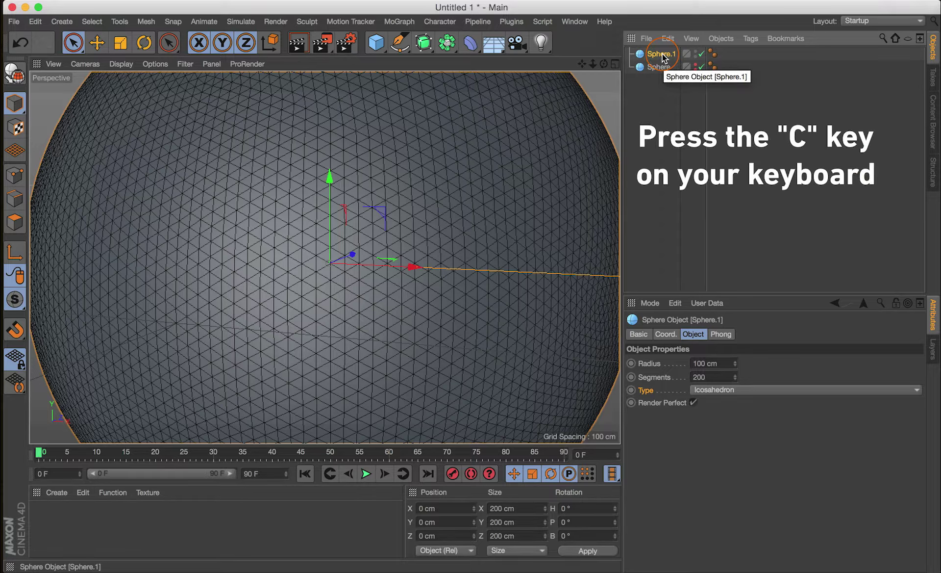
key(c)
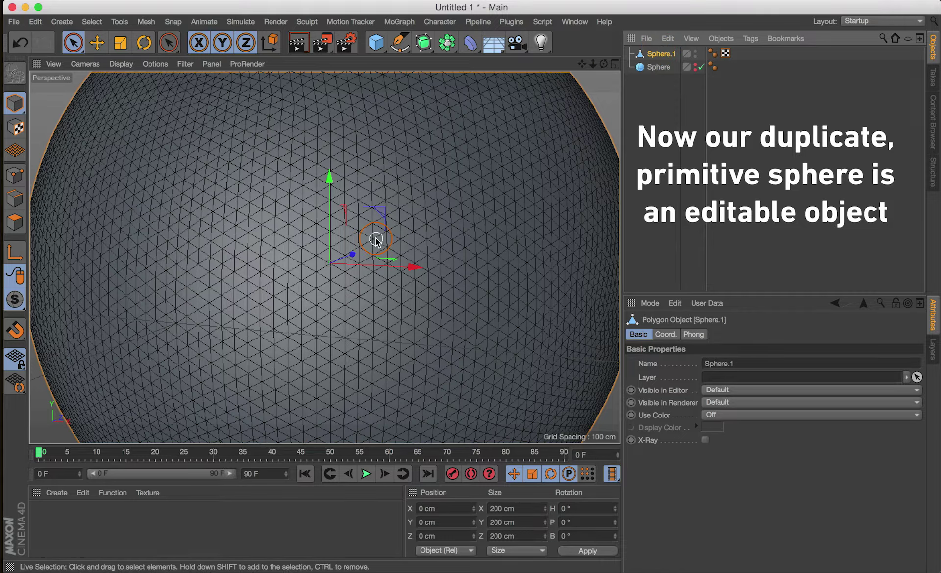
Step: With Sphere.1 selected, switch to Edge mode and select all edges with Ctrl+A
scroll(355, 266, down, 5)
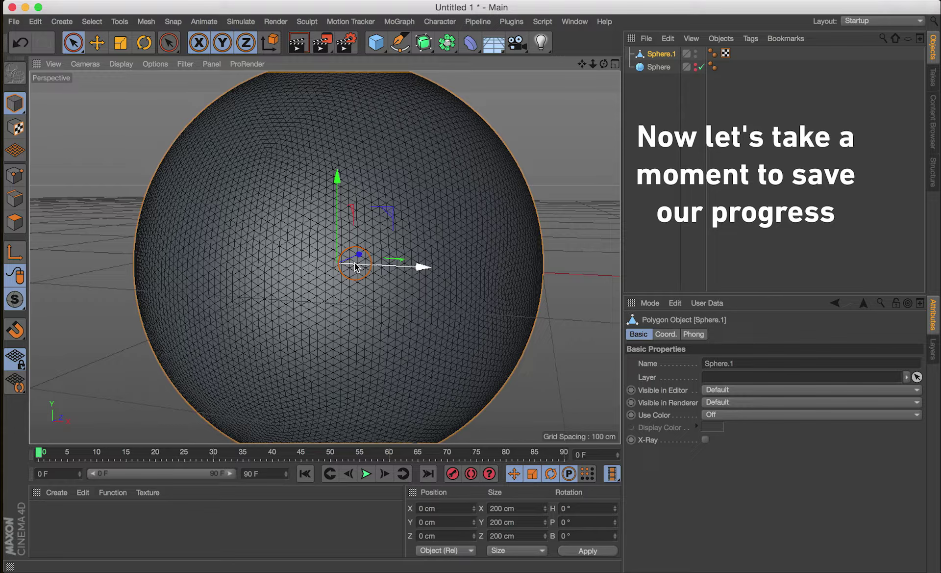
scroll(414, 212, up, 3)
scroll(413, 212, down, 8)
scroll(343, 272, up, 10)
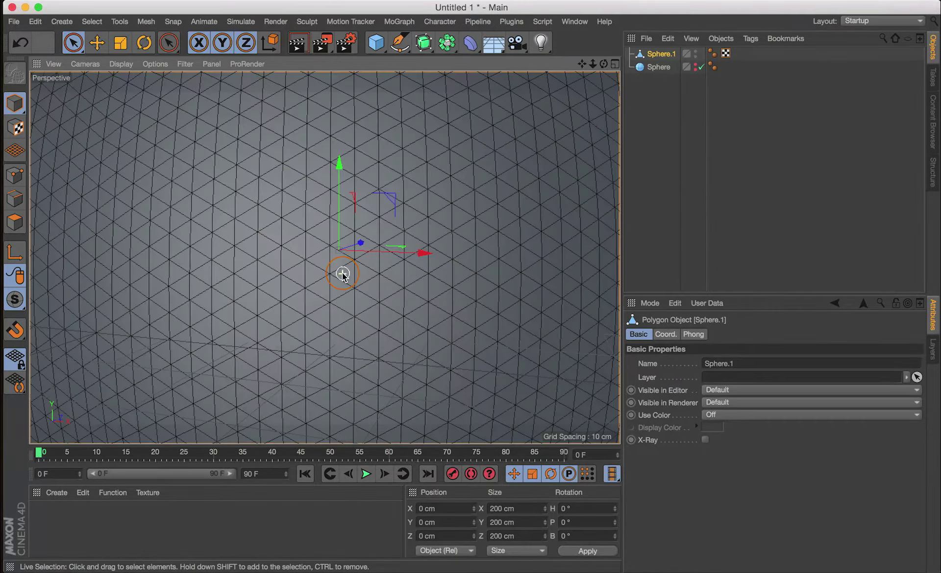
scroll(342, 272, down, 5)
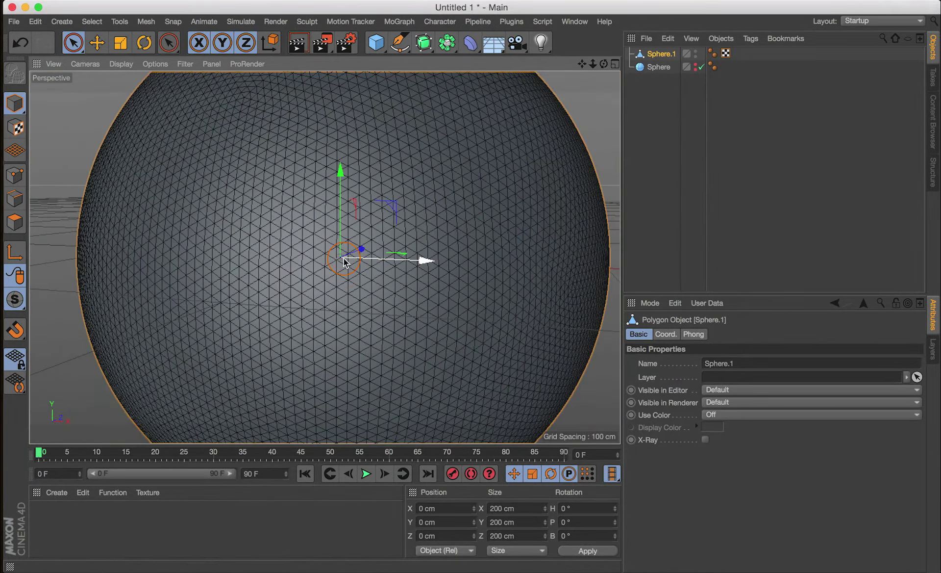
scroll(345, 263, up, 3)
click(661, 54)
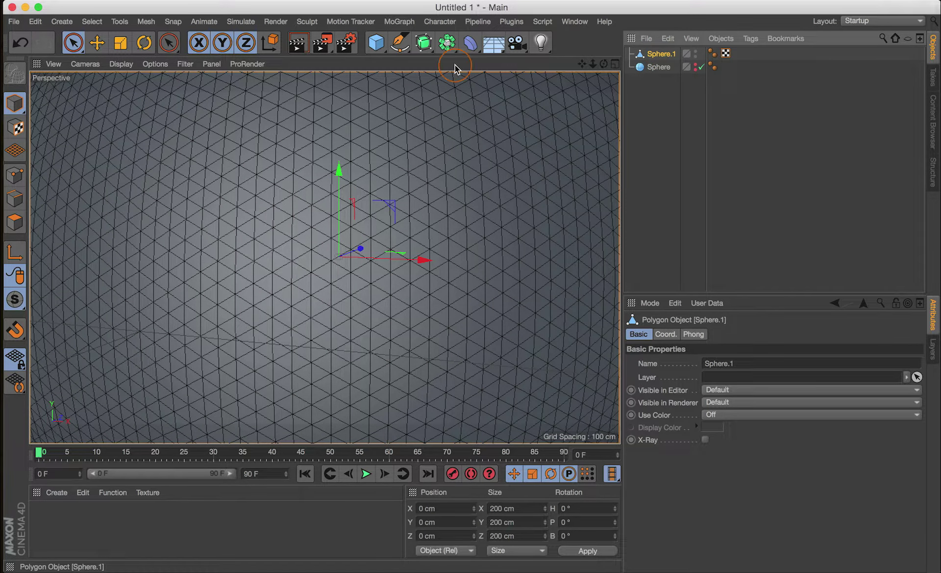
click(18, 198)
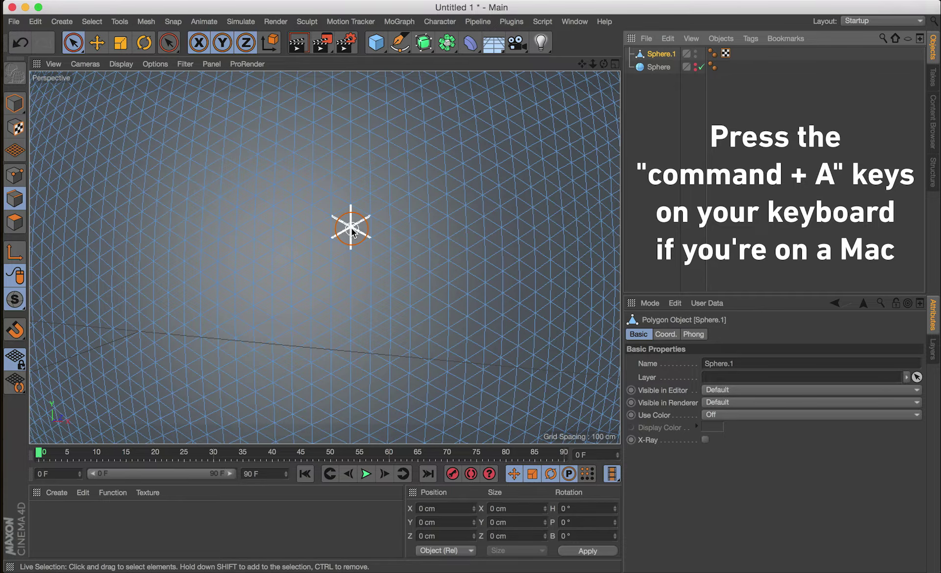
key(super+a)
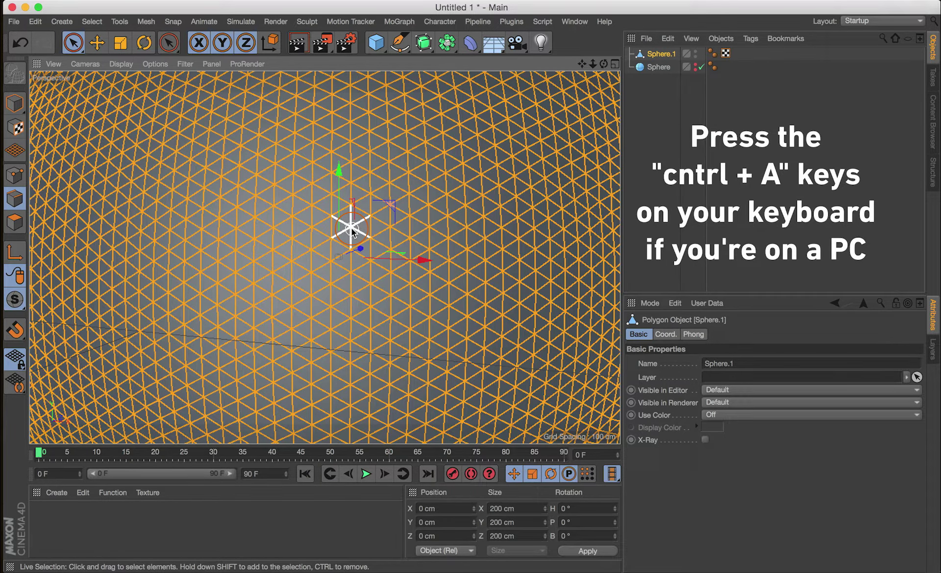
scroll(352, 230, up, 5)
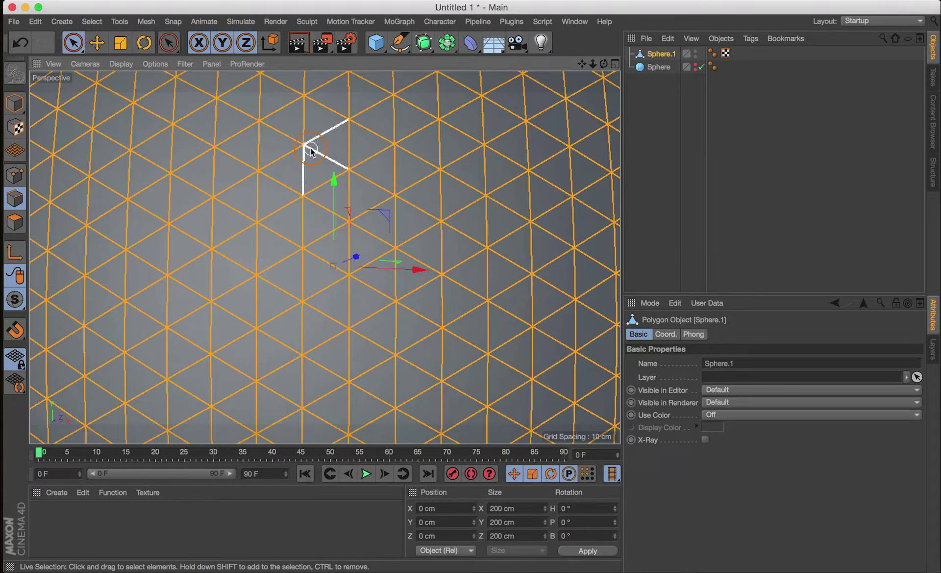
Step: Subdivide Sphere.1 once with Mesh > Commands > Subdivide and Smooth Subdivision enabled
click(147, 22)
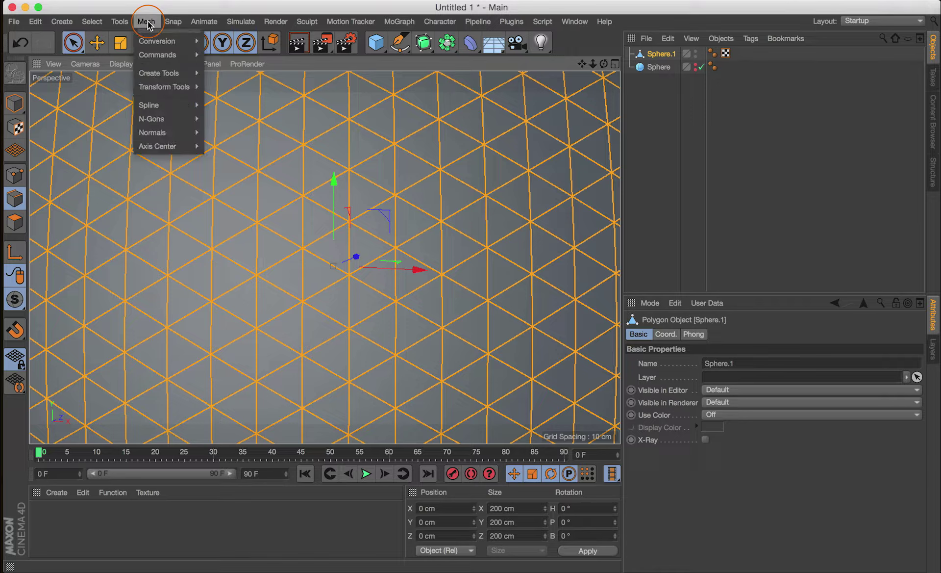
click(165, 56)
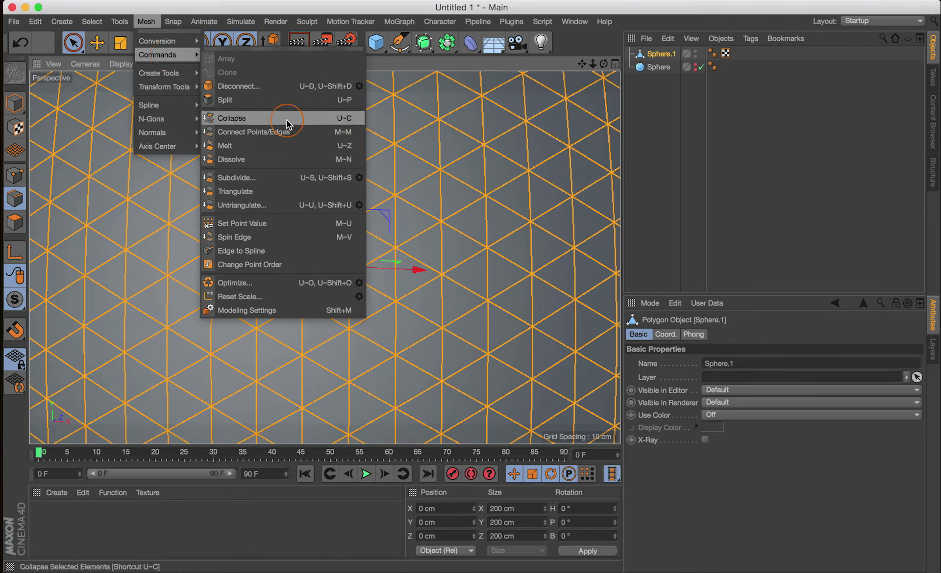
click(359, 175)
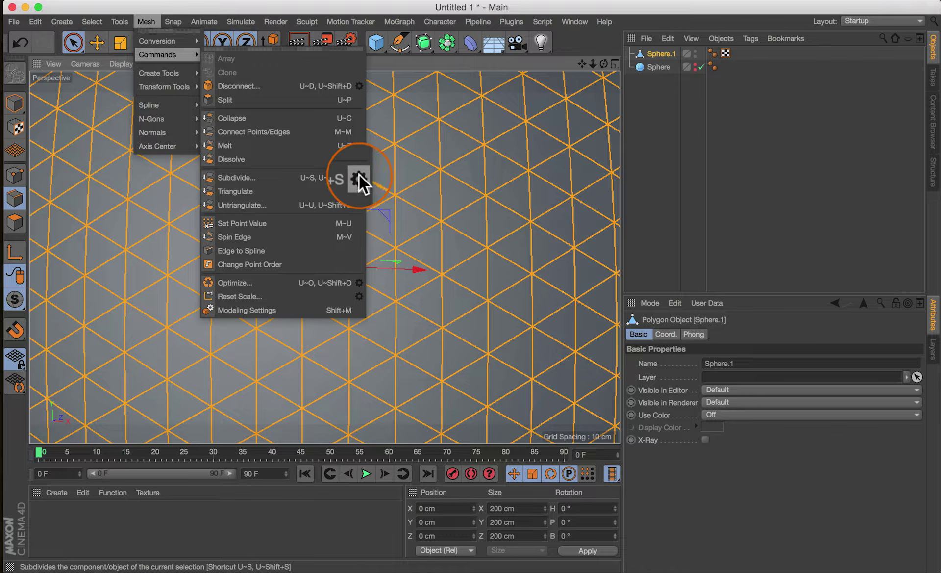
drag(361, 148, 503, 147)
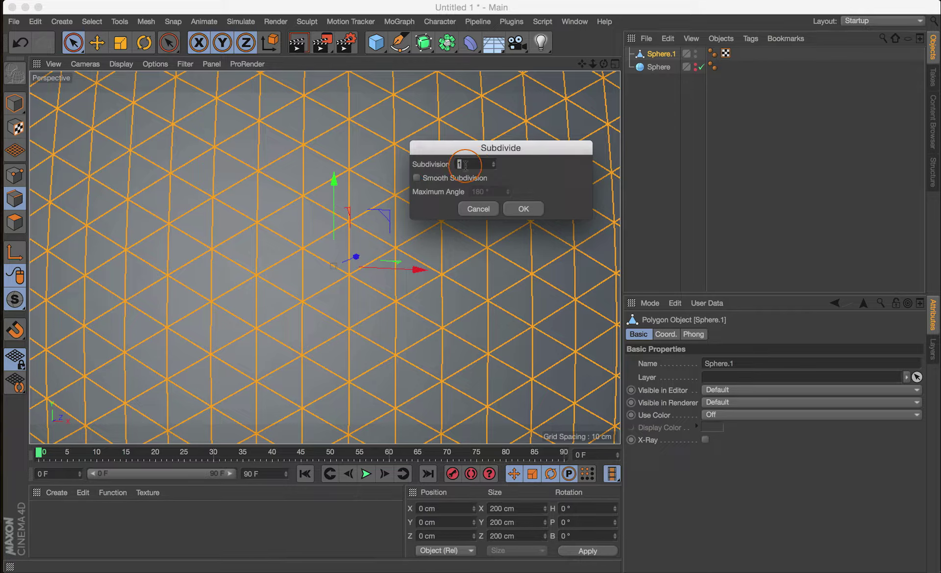
click(416, 177)
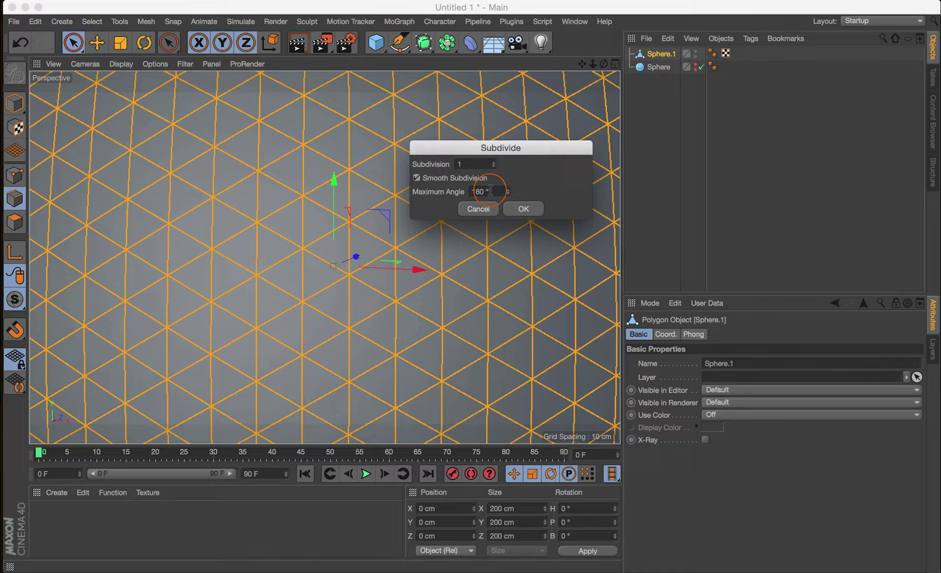
click(525, 209)
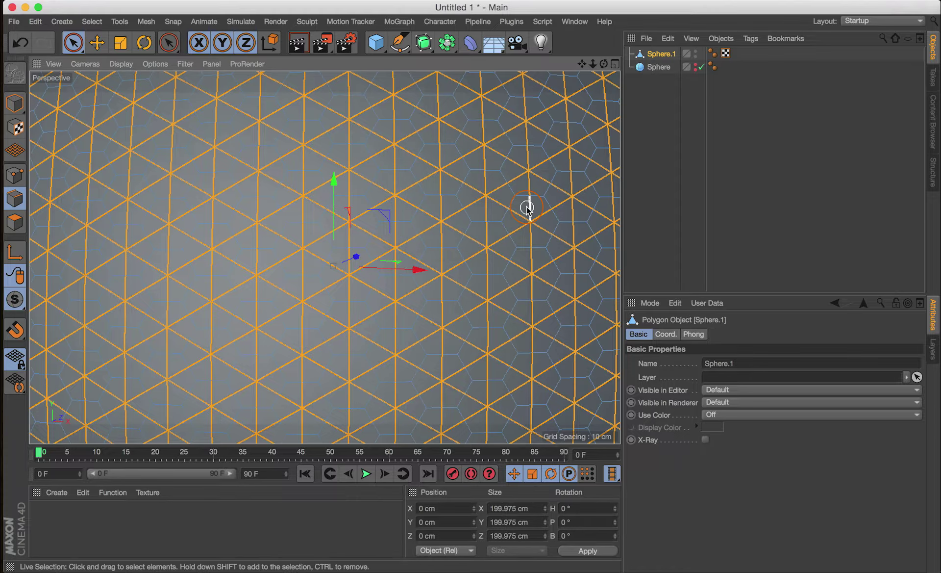
scroll(443, 184, up, 5)
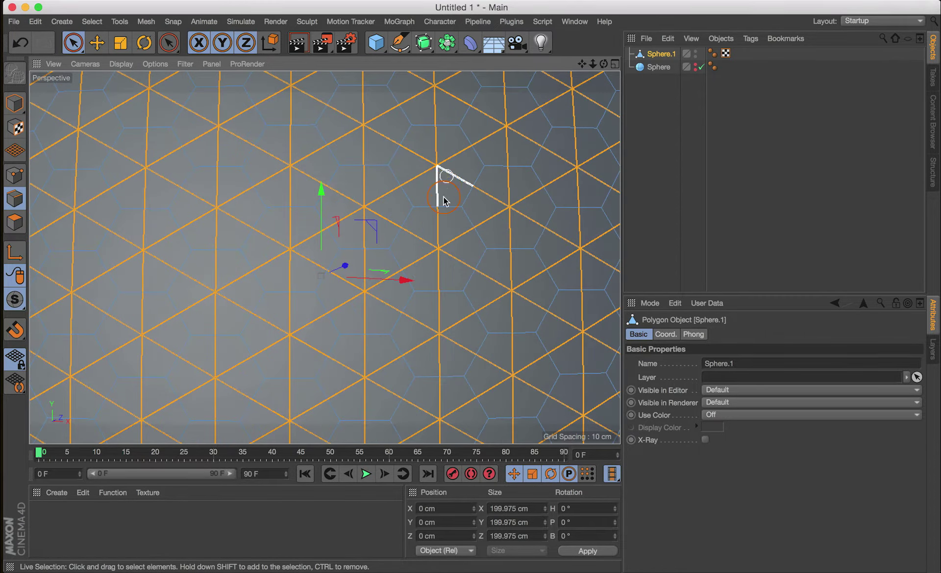
scroll(443, 196, up, 5)
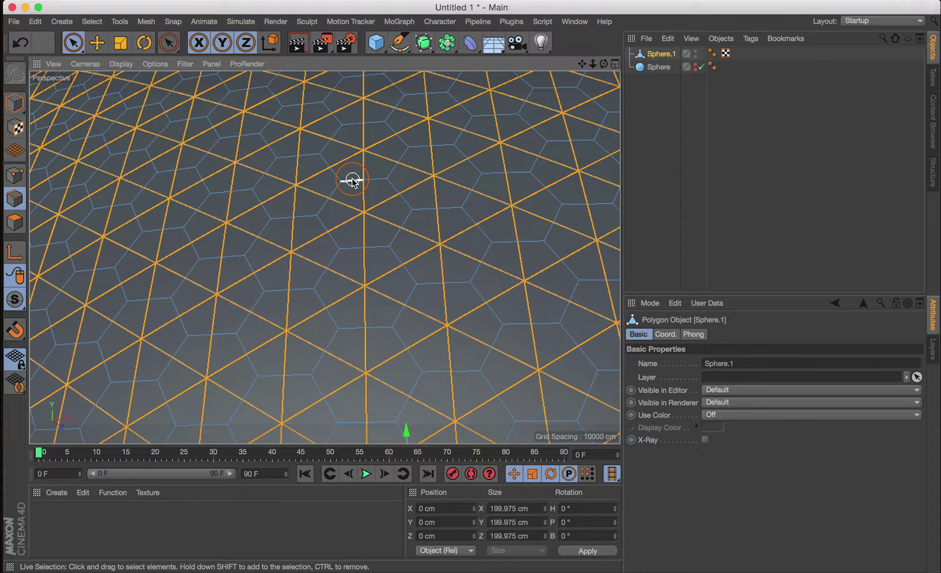
scroll(352, 180, down, 10)
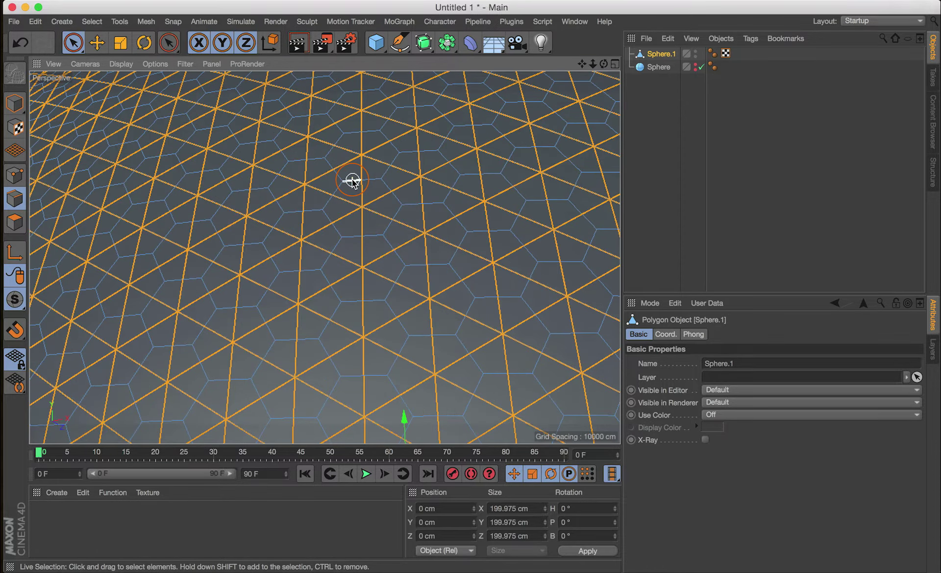
scroll(390, 214, up, 2)
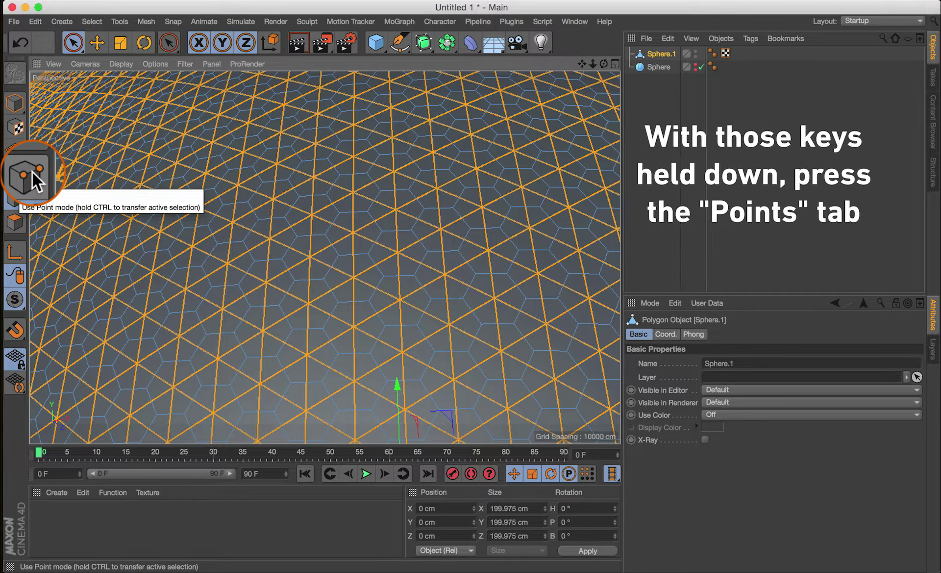
super+click(32, 172)
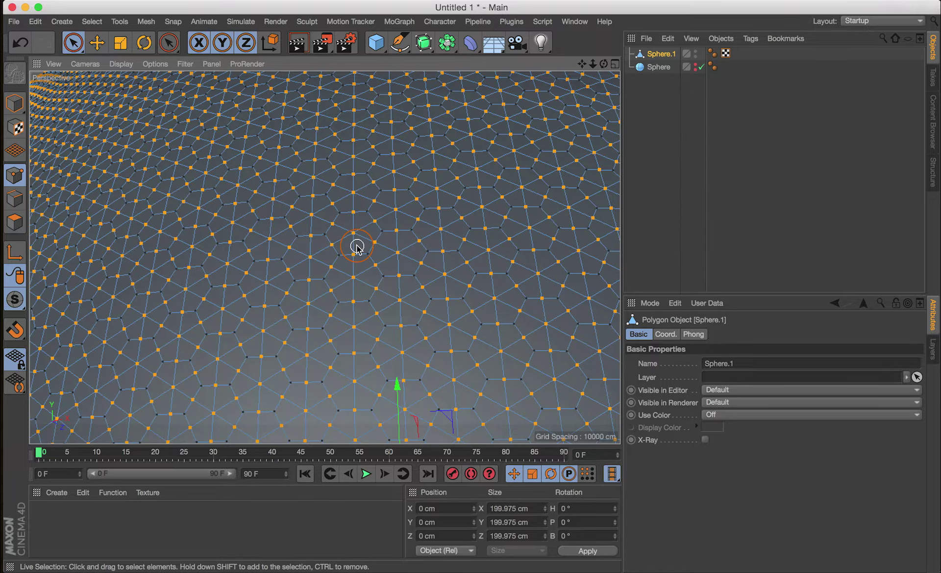
scroll(355, 246, up, 3)
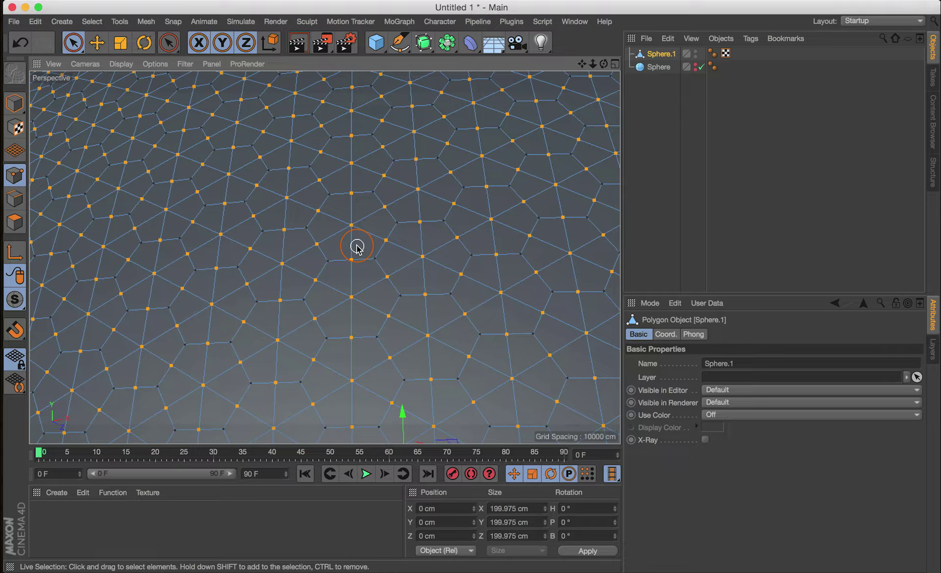
click(18, 200)
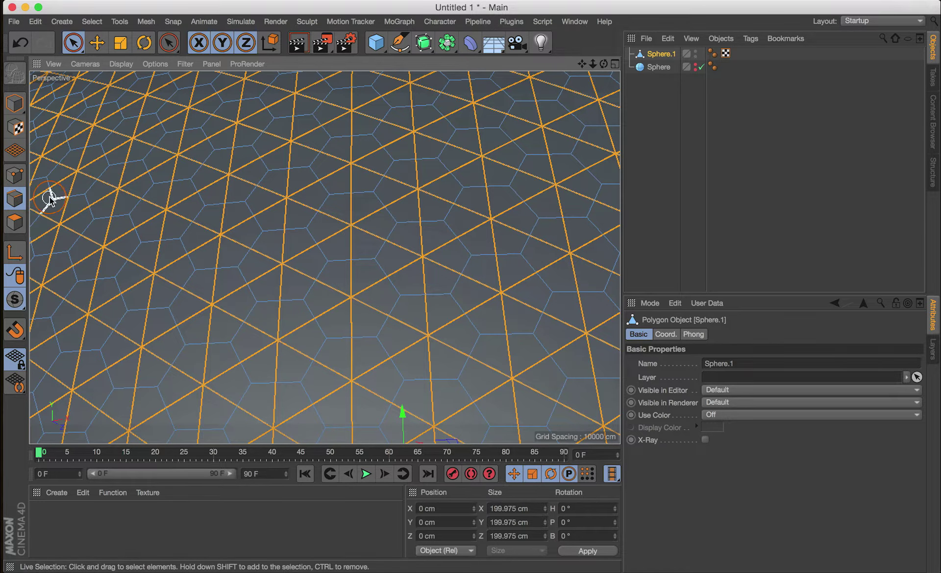
Step: Melt the selected edges of Sphere.1 into hexagonal polygons and orbit to inspect them
right_click(419, 211)
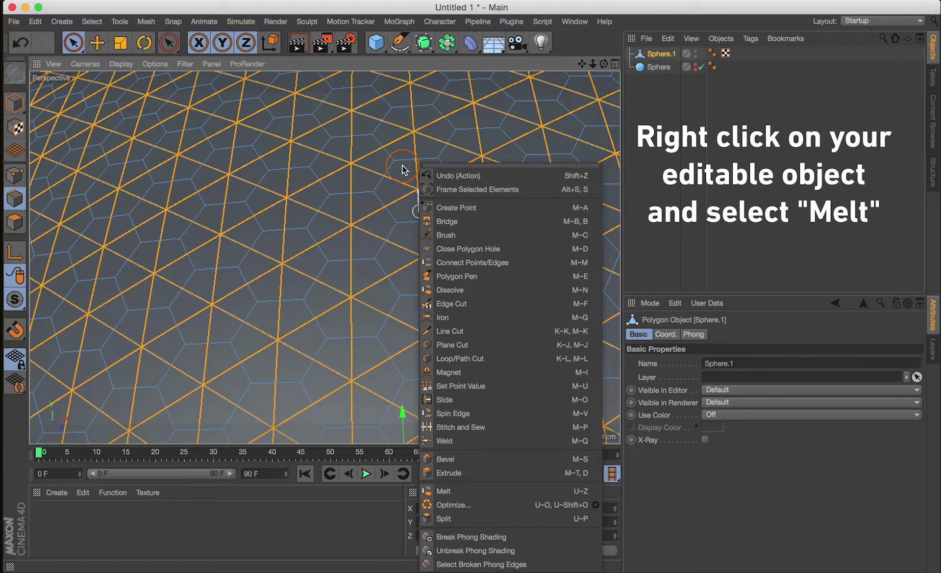
click(486, 490)
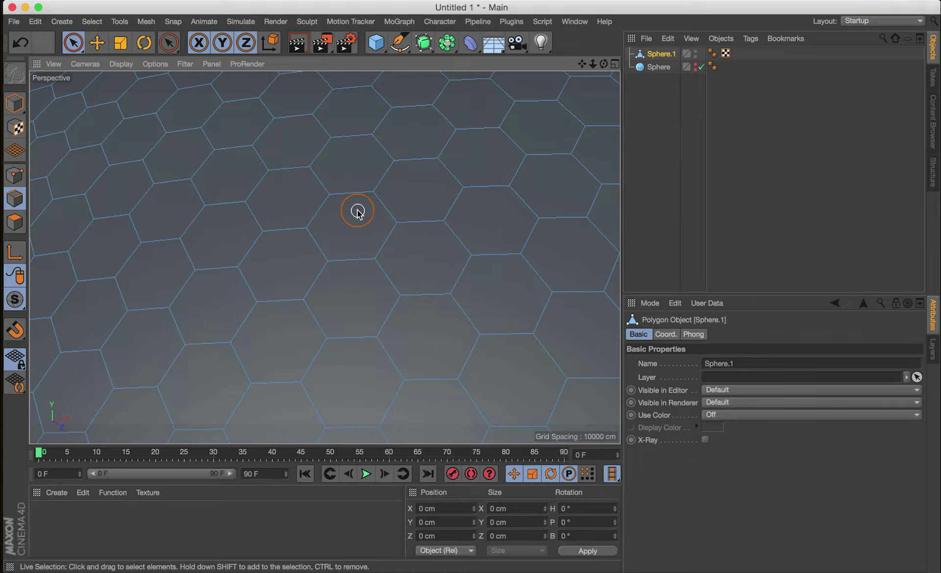
scroll(358, 235, down, 4)
scroll(357, 237, up, 5)
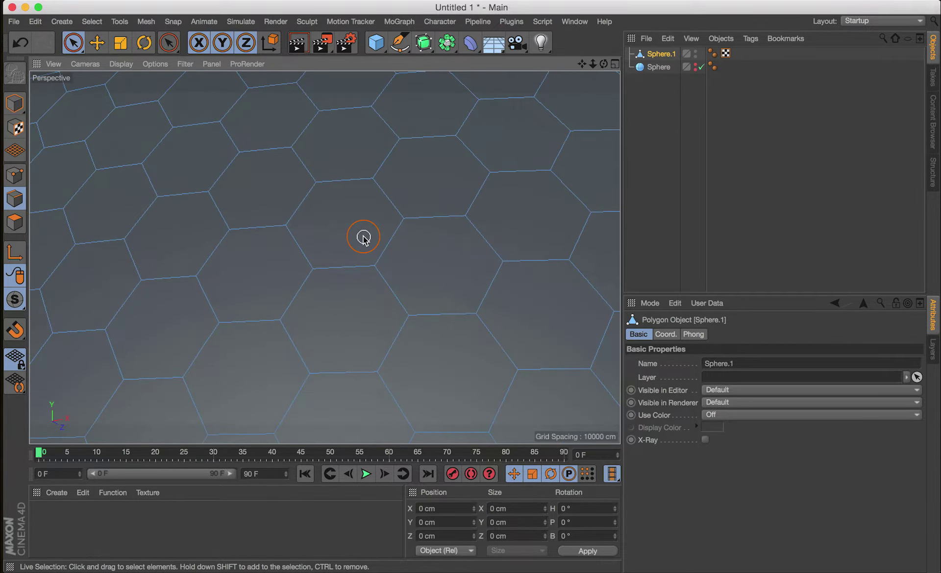
scroll(363, 238, down, 4)
scroll(364, 237, up, 3)
mouse_move(395, 216)
alt+mouse_down()
mouse_move(399, 252)
mouse_move(405, 227)
alt+mouse_up()
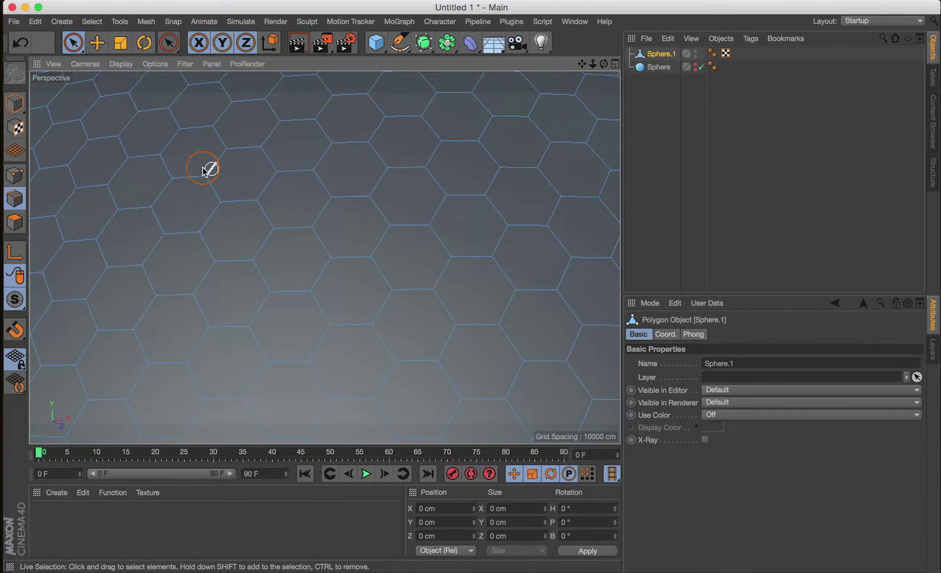
Step: Delete the leftover selected points in Points mode, then switch Sphere.1 to Polygons mode
click(16, 174)
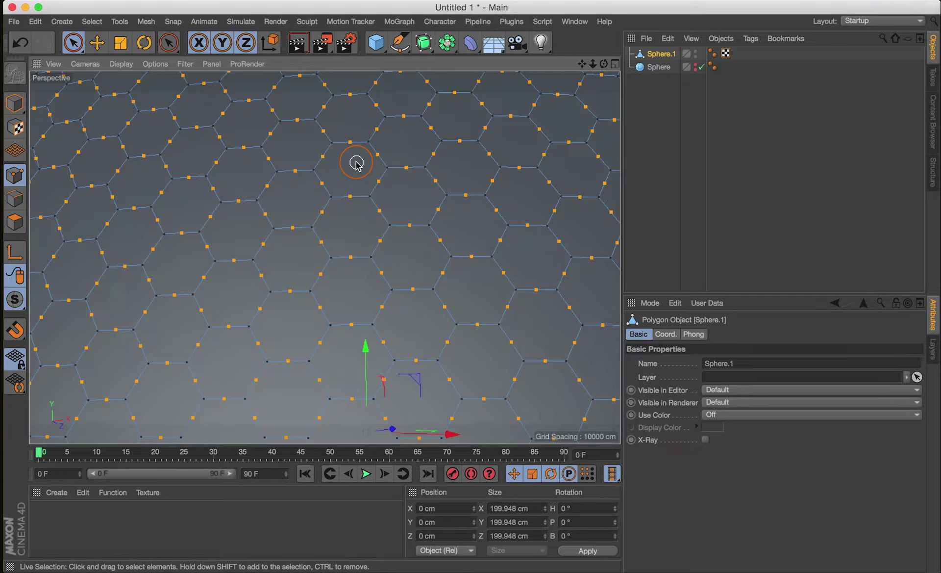
key(Delete)
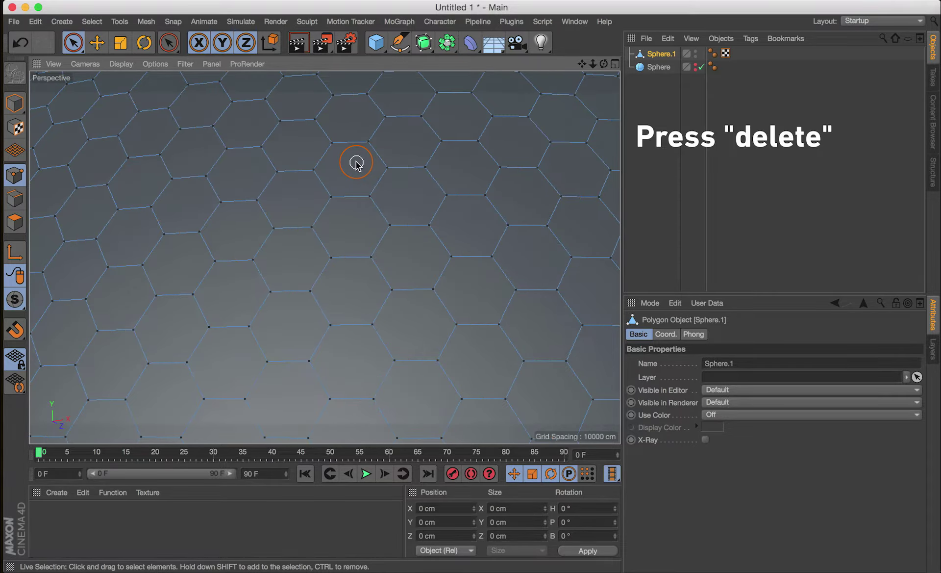
scroll(348, 177, down, 6)
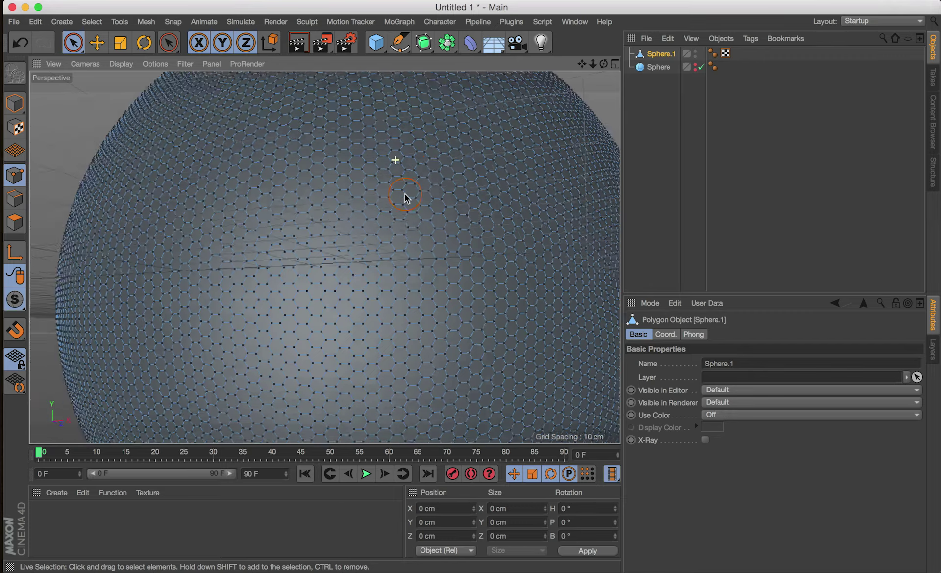
scroll(416, 220, up, 2)
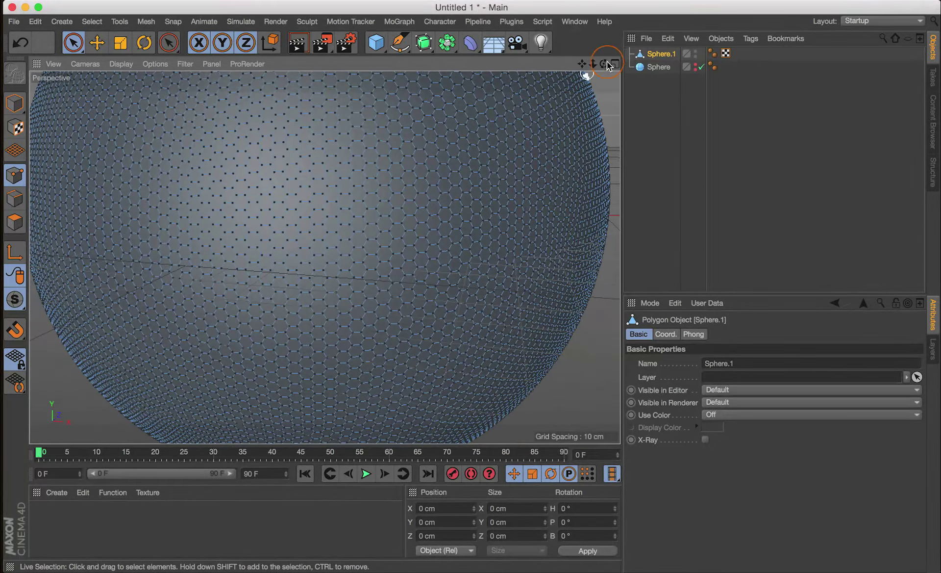
scroll(470, 279, up, 3)
scroll(400, 159, up, 4)
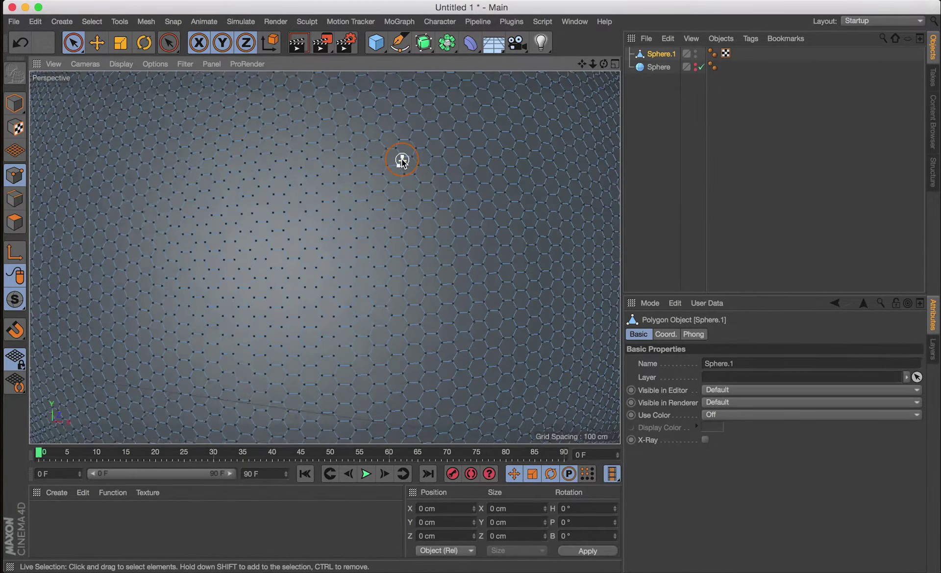
alt+drag(366, 176, 363, 196)
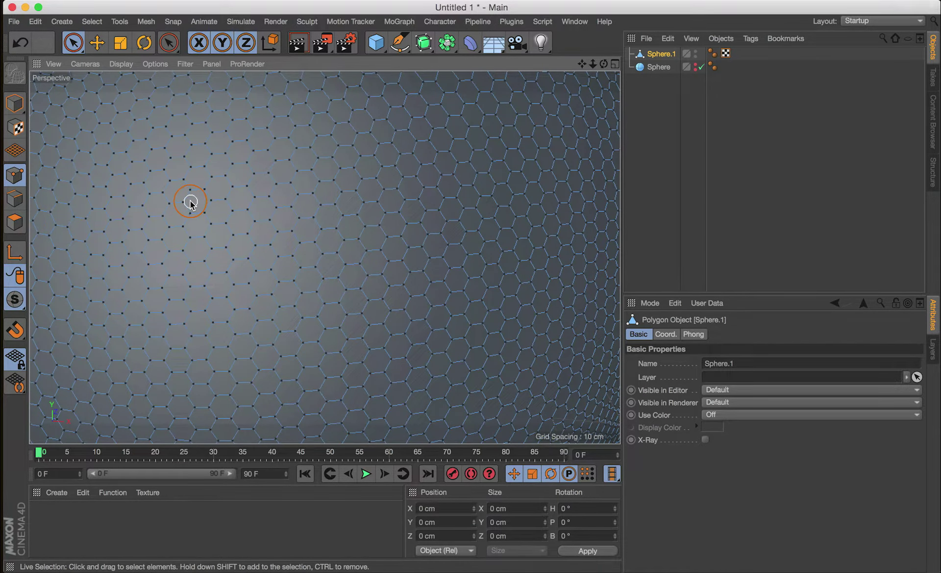
click(17, 221)
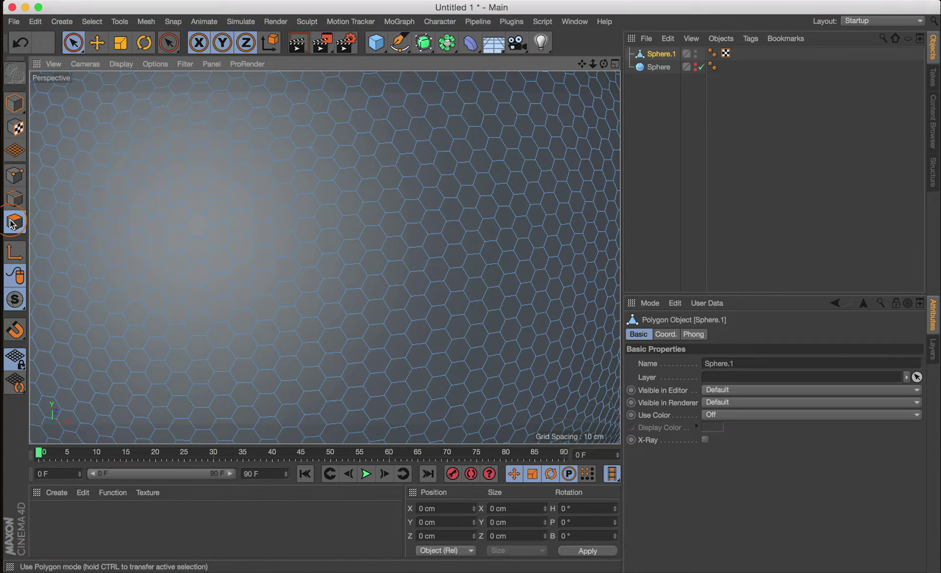
click(302, 219)
Step: Select all of Sphere.1's hexagonal polygons with Ctrl+A in Polygons mode
alt+drag(306, 222, 401, 187)
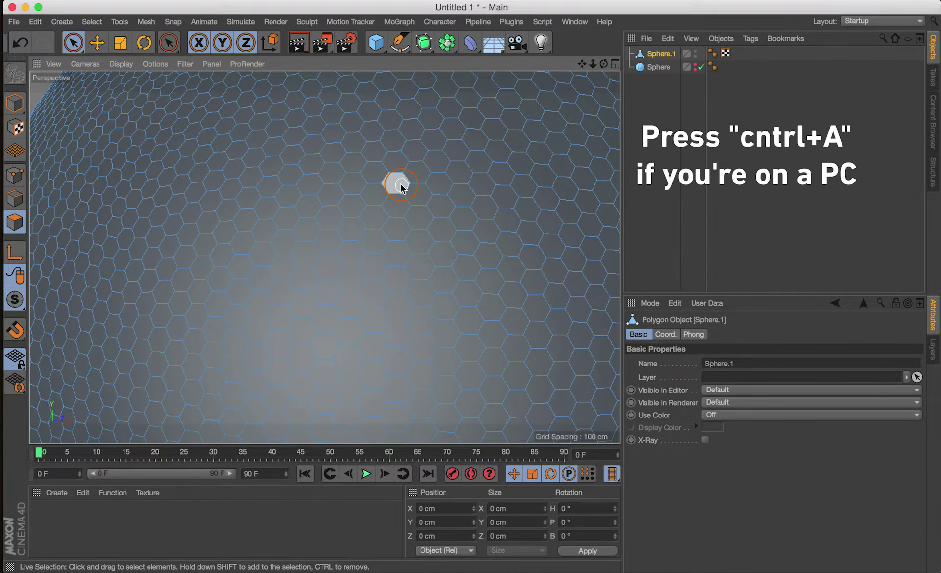
key(super+a)
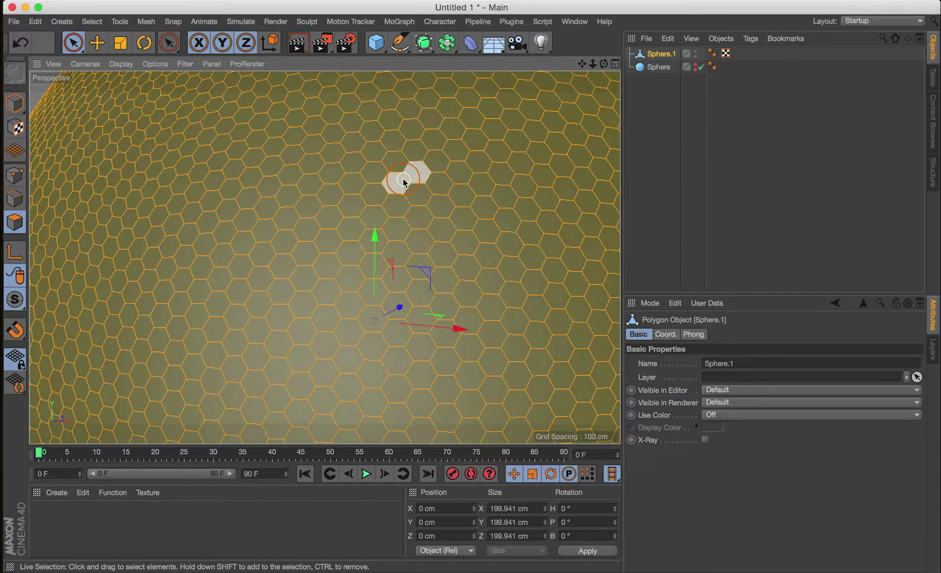
alt+drag(409, 160, 391, 176)
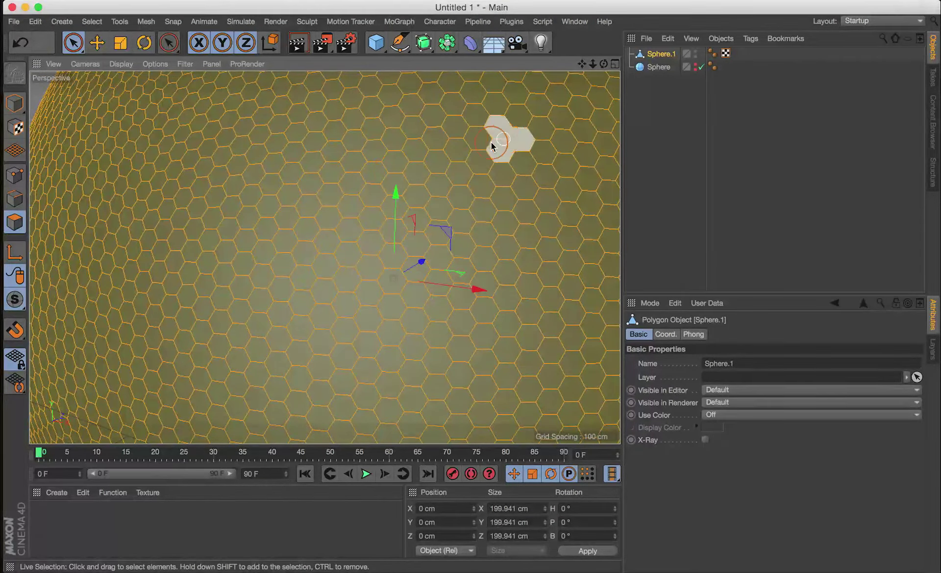
scroll(433, 162, down, 2)
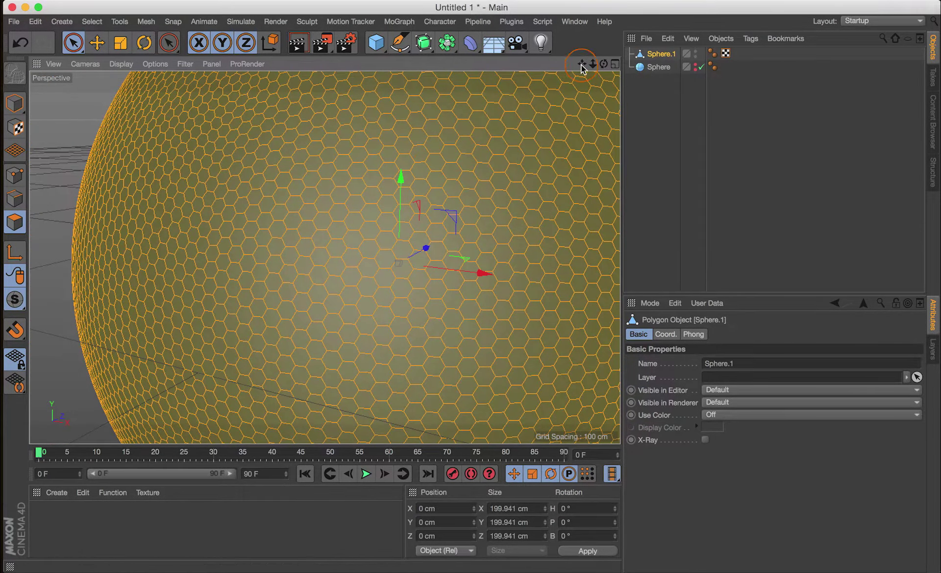
drag(582, 64, 311, 216)
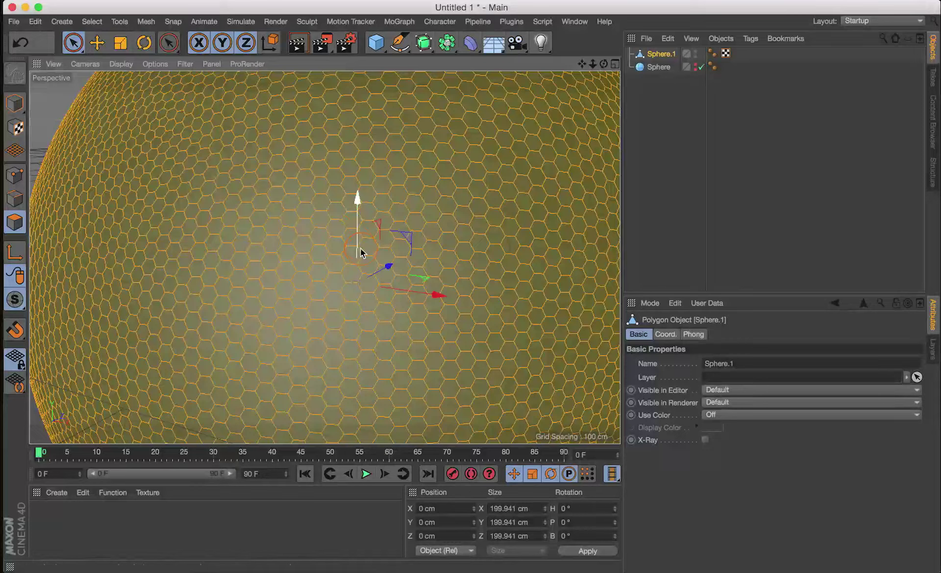
click(423, 186)
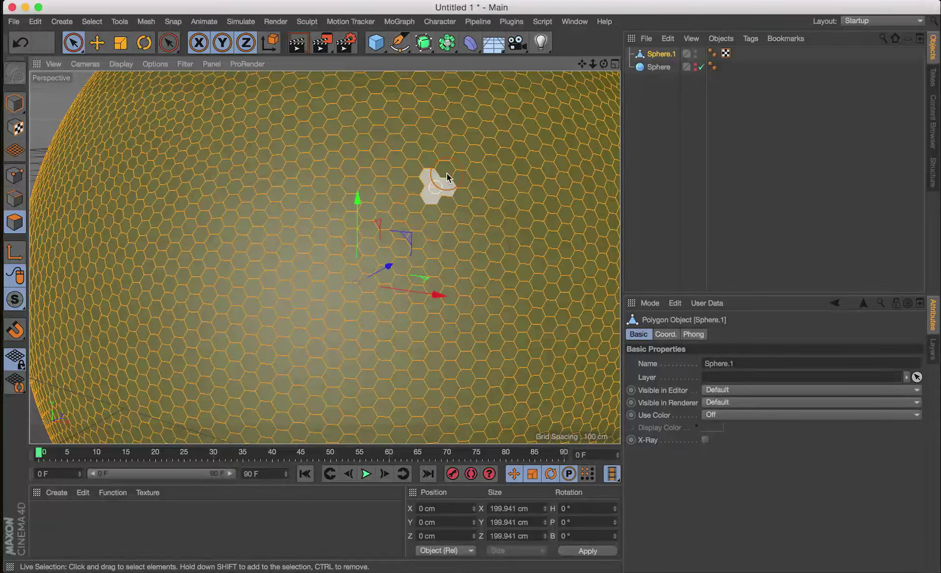
Step: Apply Extrude Inner to the hexagons with a 0.5 cm offset and Preserve Groups off
right_click(414, 195)
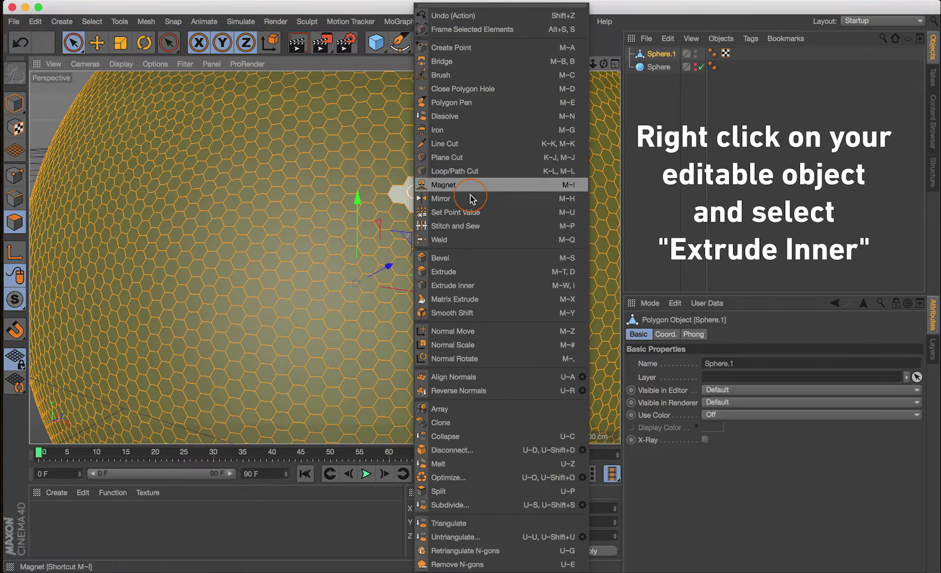
click(477, 286)
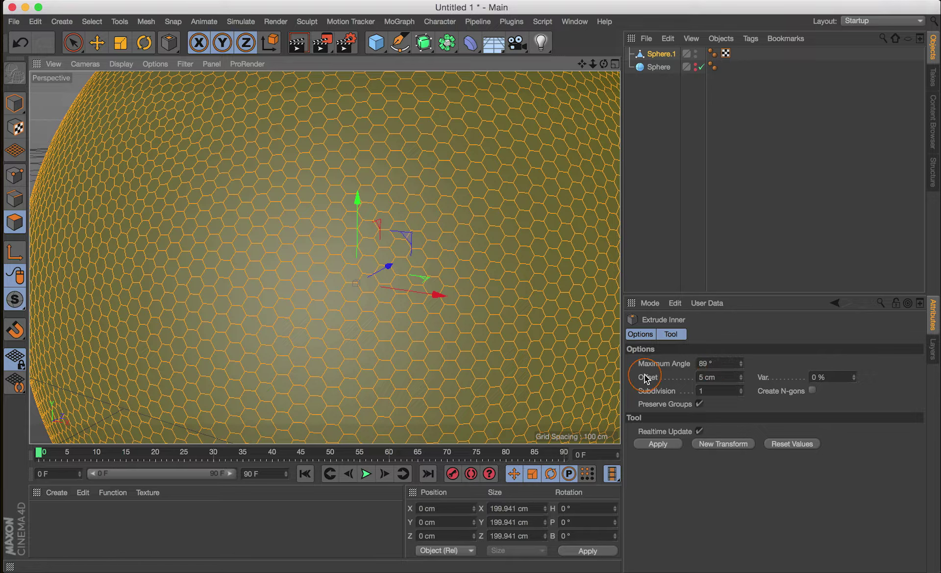
click(700, 376)
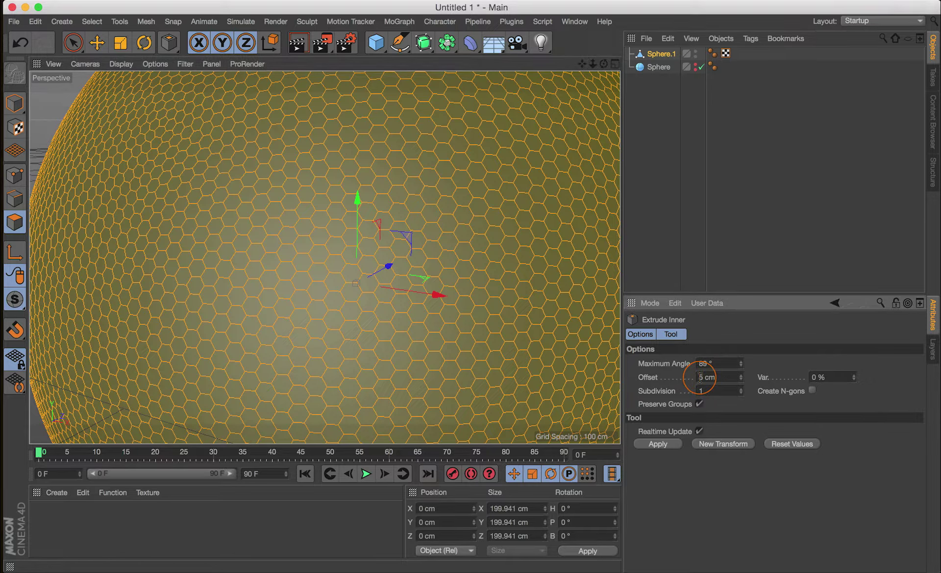
text(-0)
key(Return)
click(700, 404)
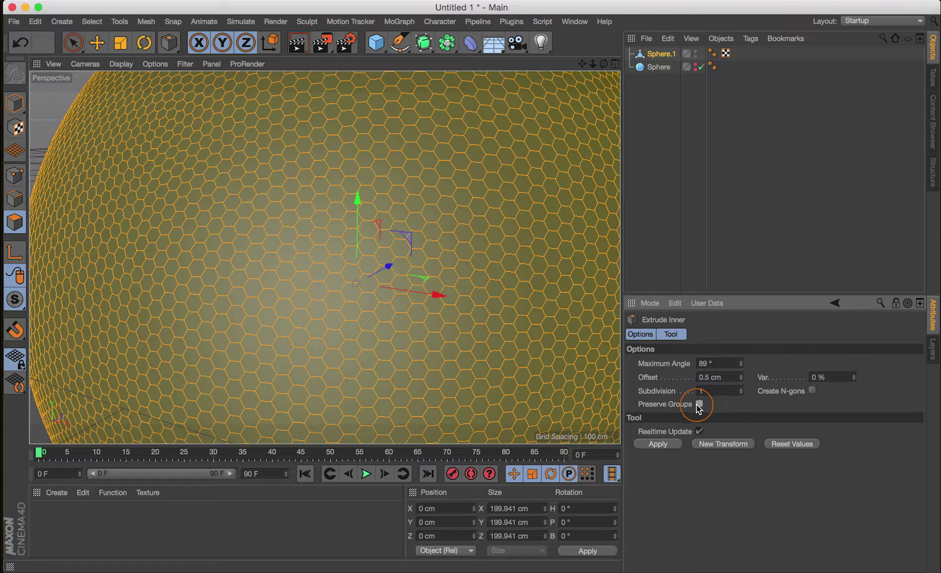
click(660, 444)
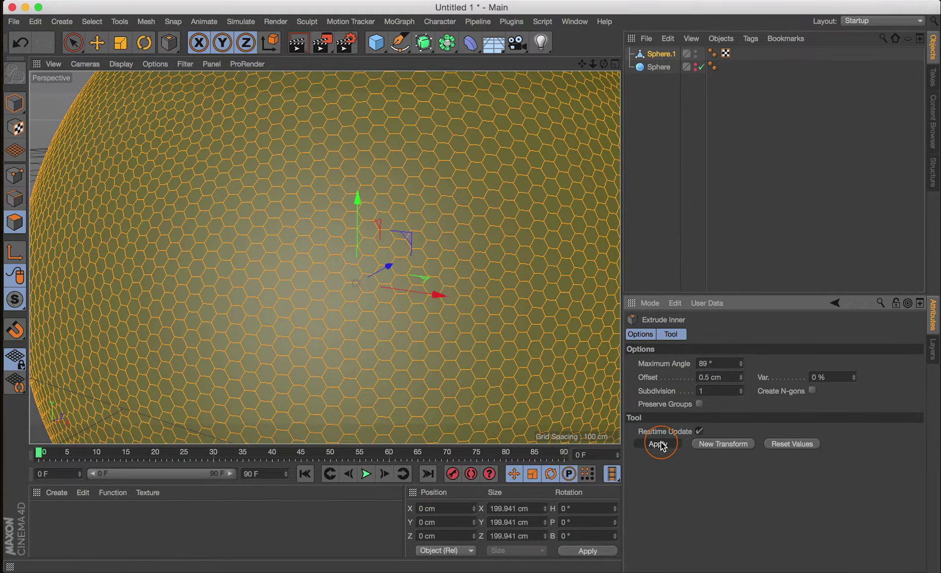
click(459, 265)
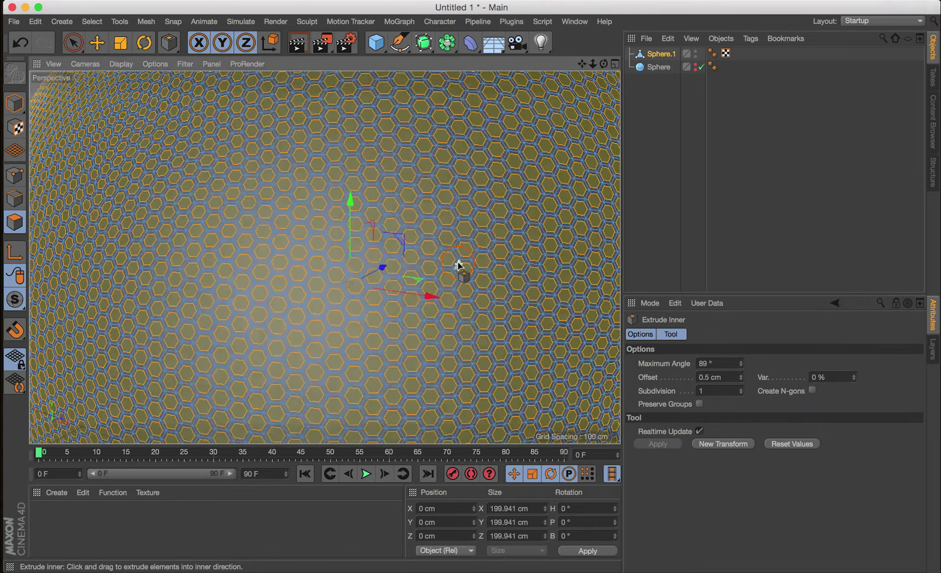
scroll(458, 265, up, 10)
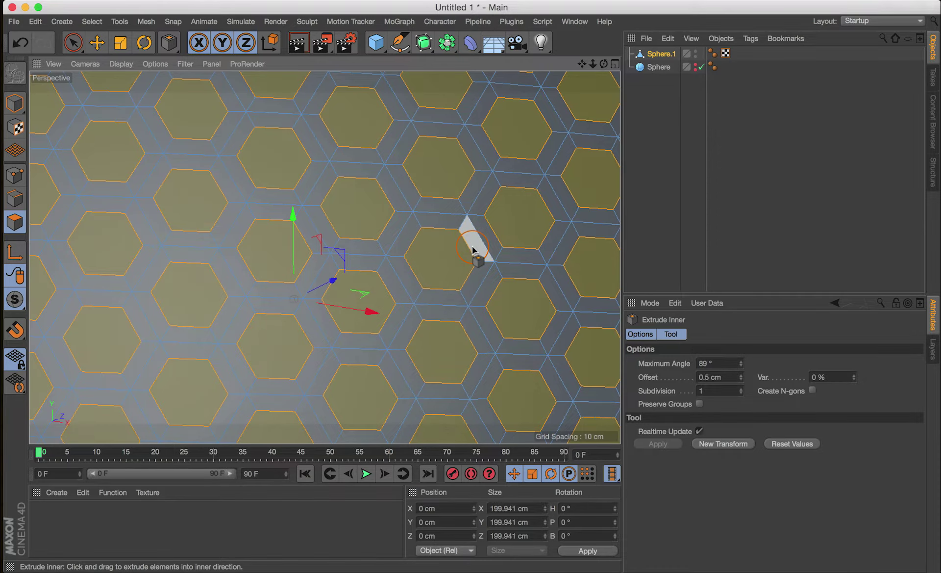
scroll(473, 249, down, 10)
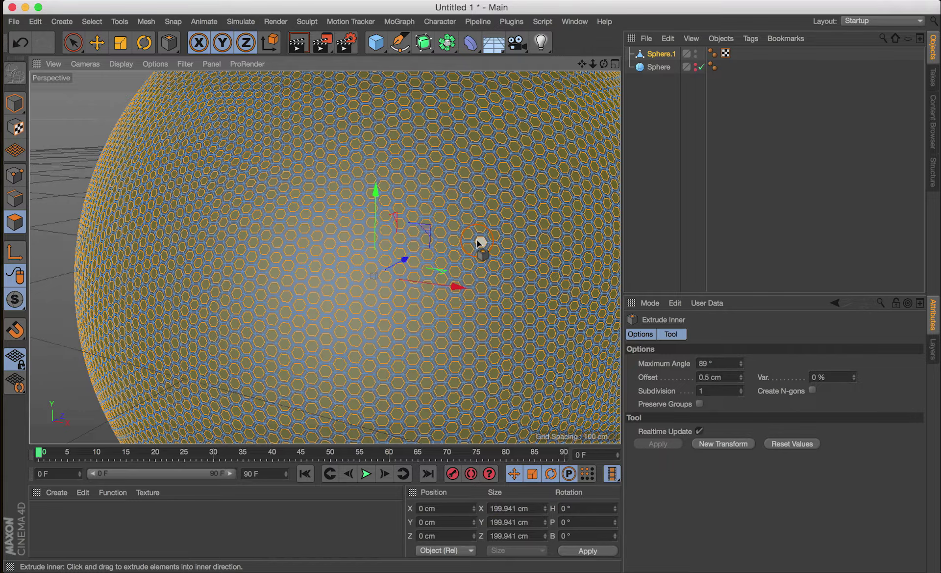
scroll(479, 242, up, 10)
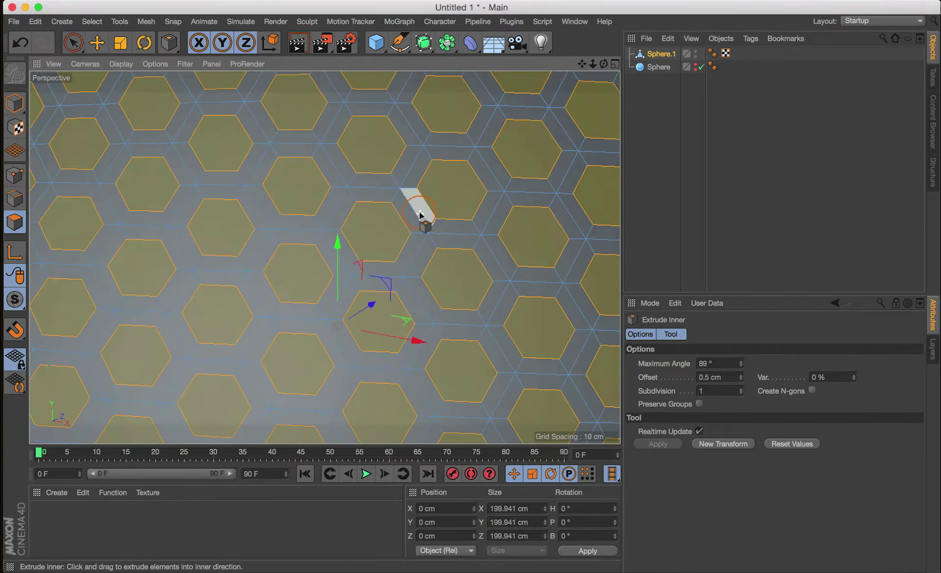
scroll(464, 190, down, 10)
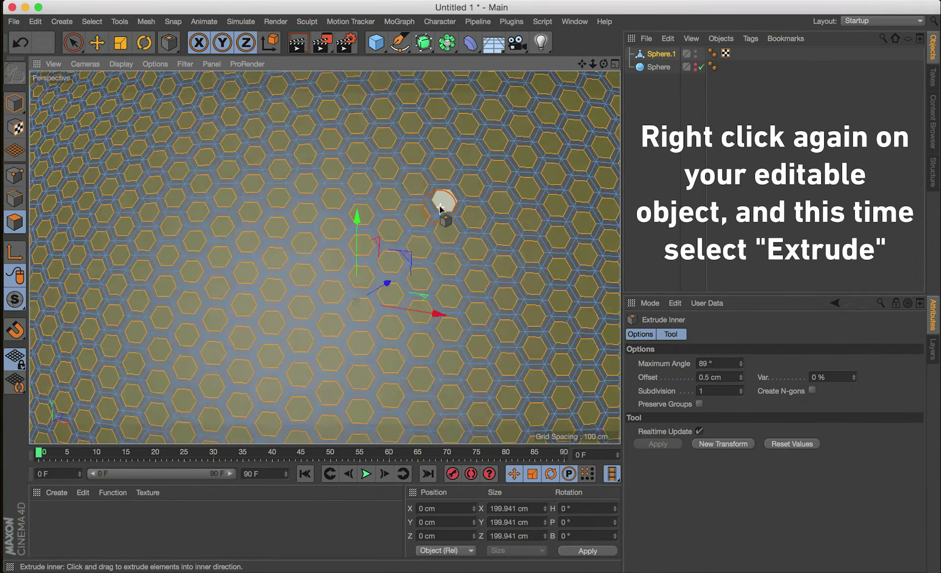
Step: Extrude the selected hexagons outward with Maximum Angle 89° and a 0.5 cm offset
right_click(444, 205)
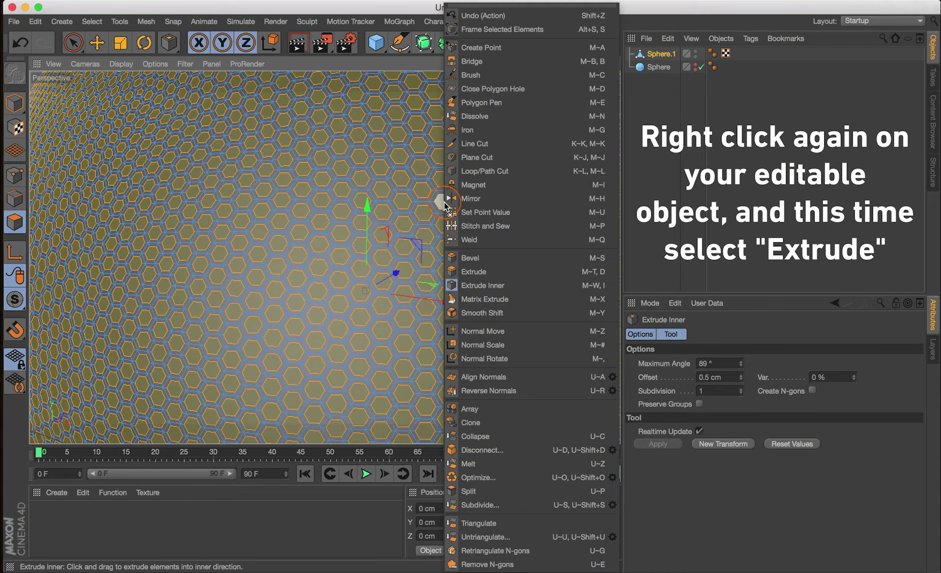
click(501, 271)
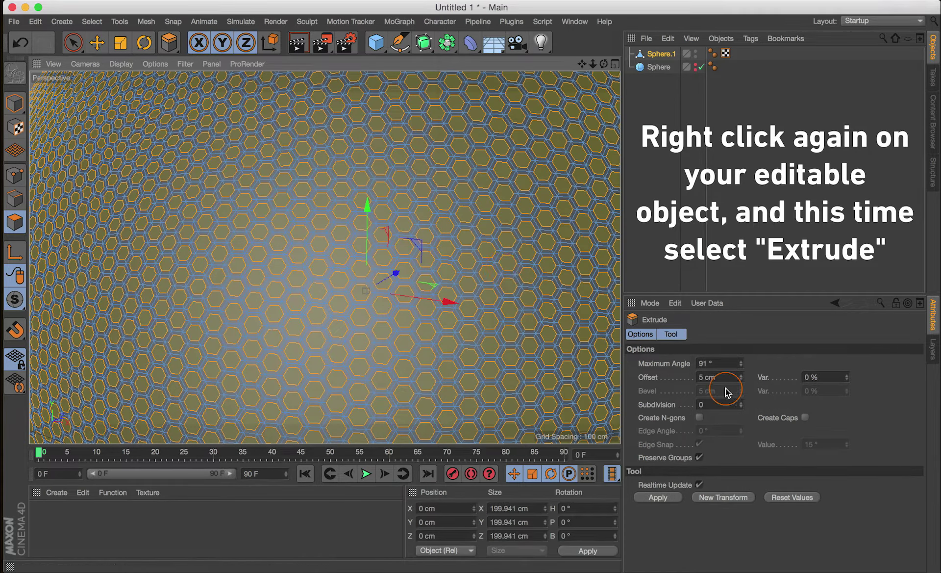
drag(707, 362, 690, 362)
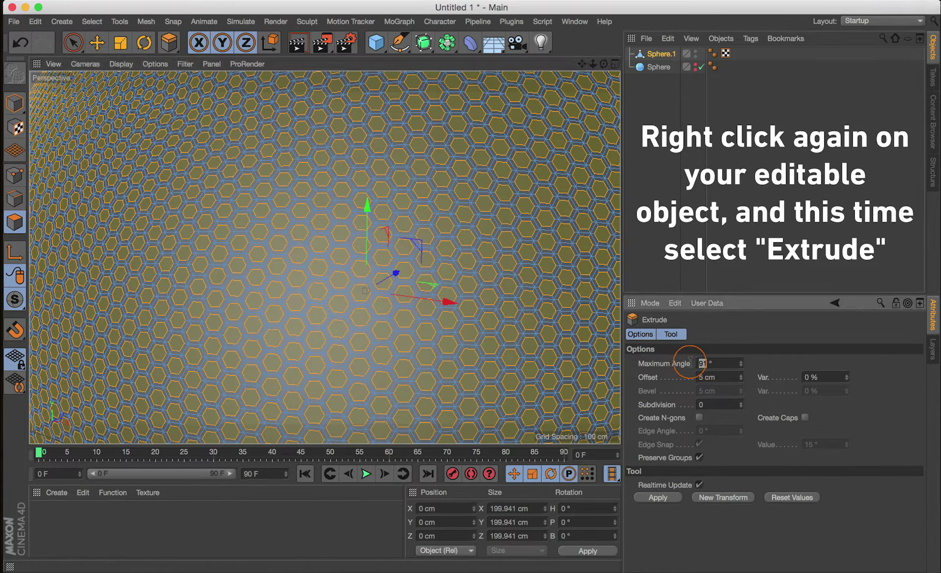
text(89)
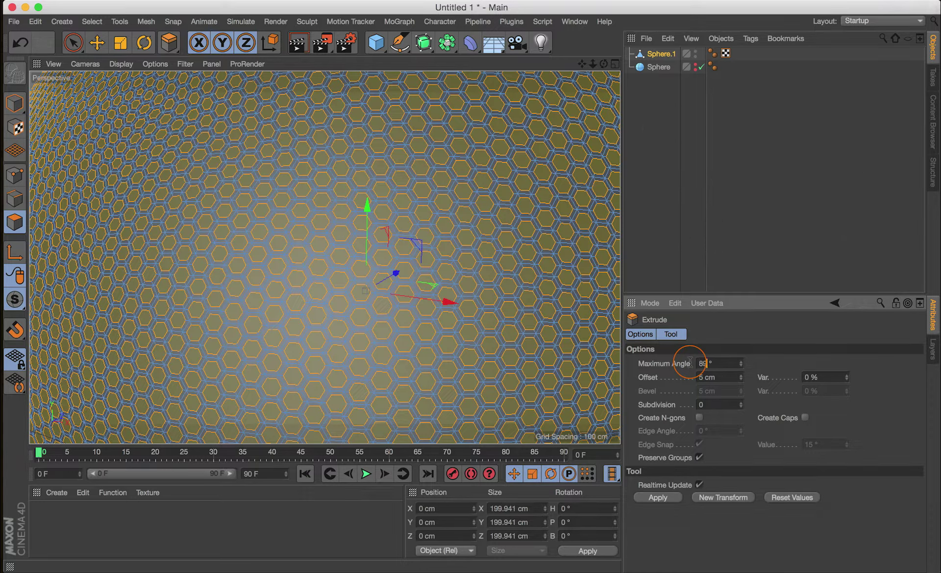
key(Tab)
key(Left)
text(0.)
key(BackSpace)
key(BackSpace)
key(BackSpace)
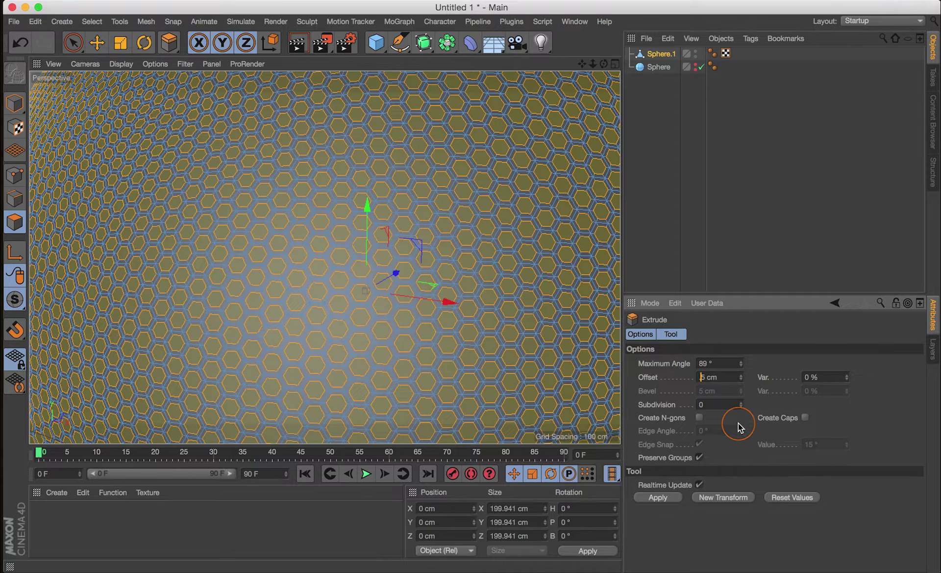
text(0.)
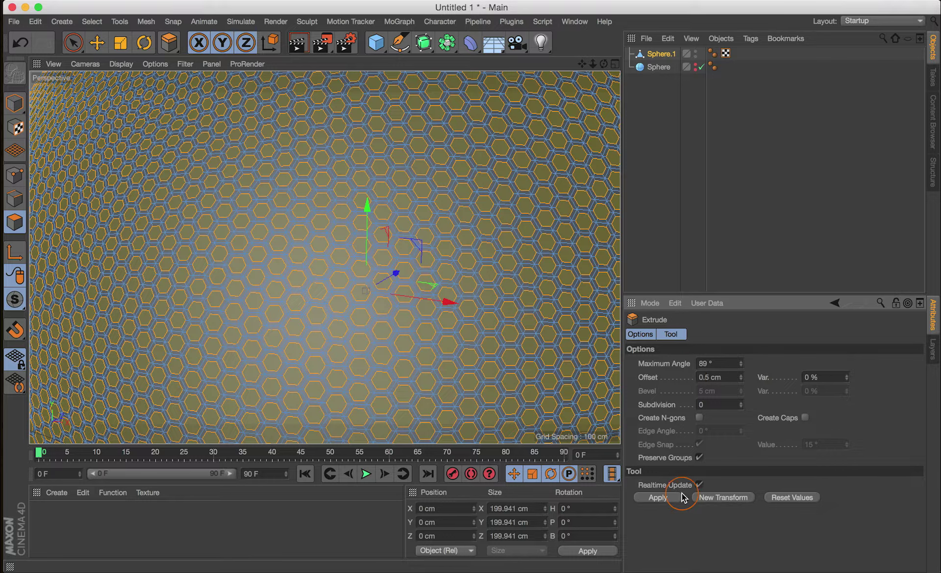
click(658, 498)
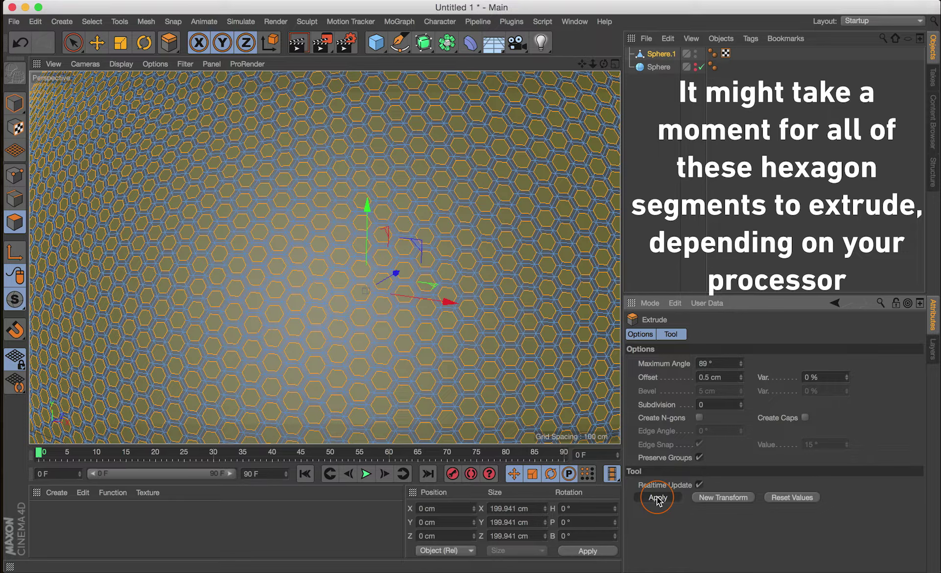
click(658, 498)
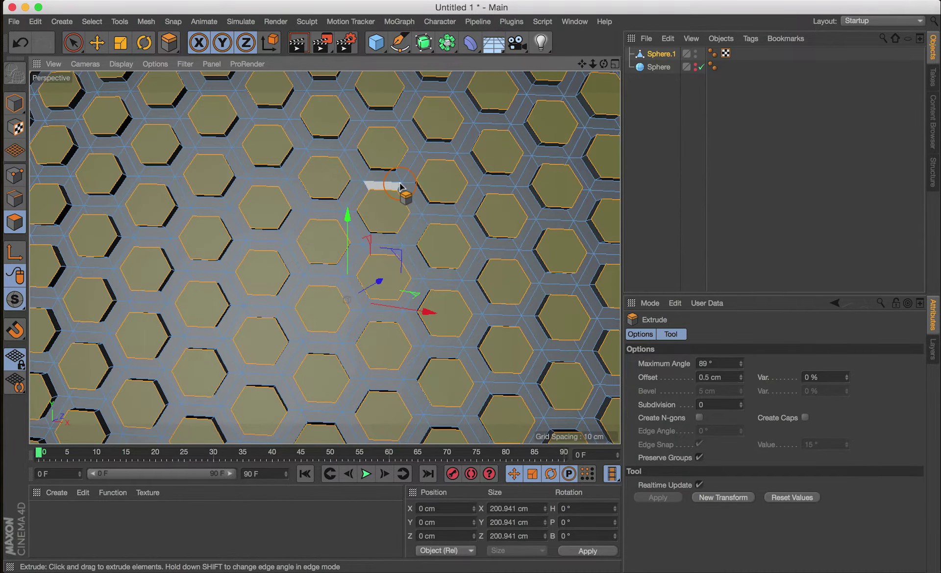
Step: Orbit and zoom the view to inspect the raised hexagon tiles
mouse_move(389, 194)
alt+mouse_down()
mouse_move(456, 168)
mouse_move(446, 172)
mouse_move(437, 227)
mouse_move(405, 176)
mouse_move(391, 199)
alt+mouse_up()
scroll(444, 217, up, 3)
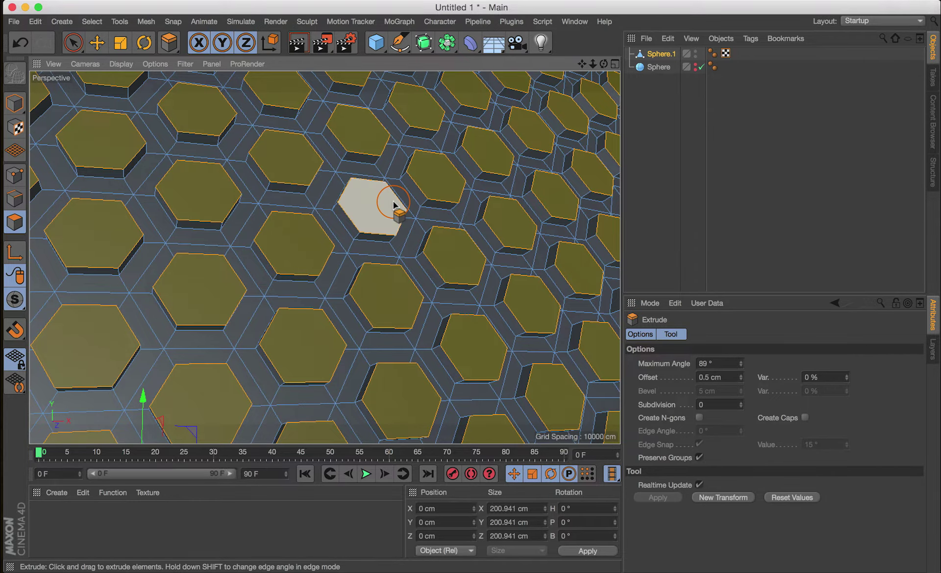
scroll(392, 191, down, 6)
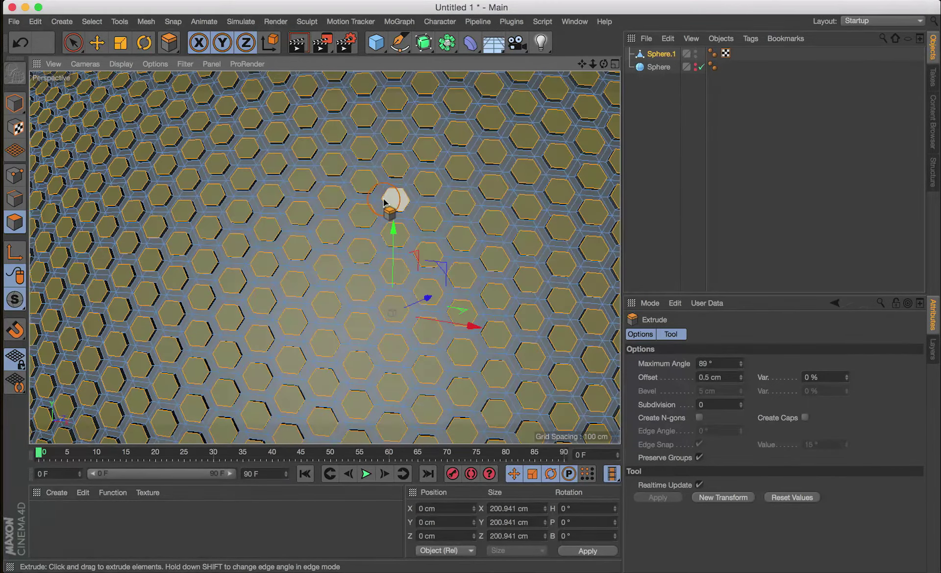
Step: Clear the polygon selection with Live Selection and deselect Sphere.1 in the Object Manager
click(73, 44)
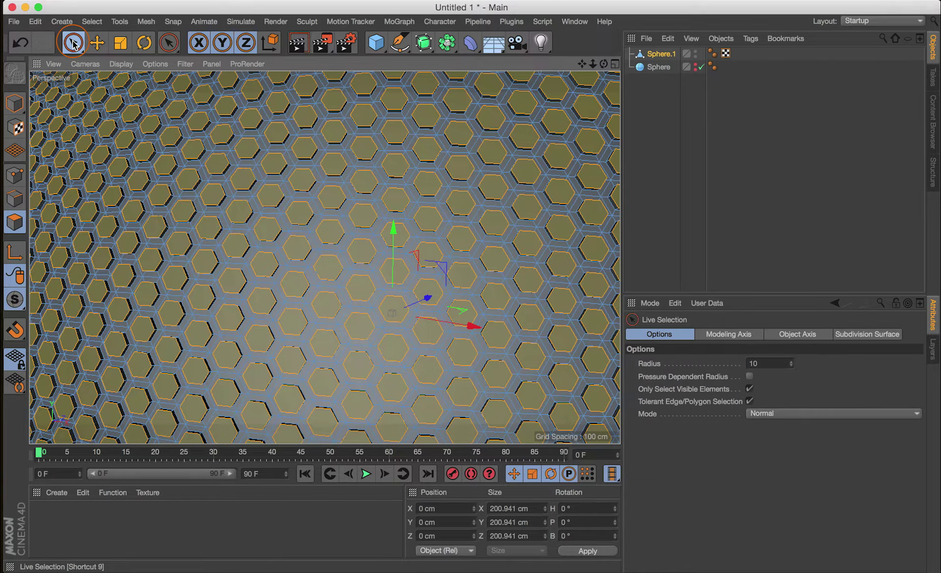
scroll(475, 157, down, 3)
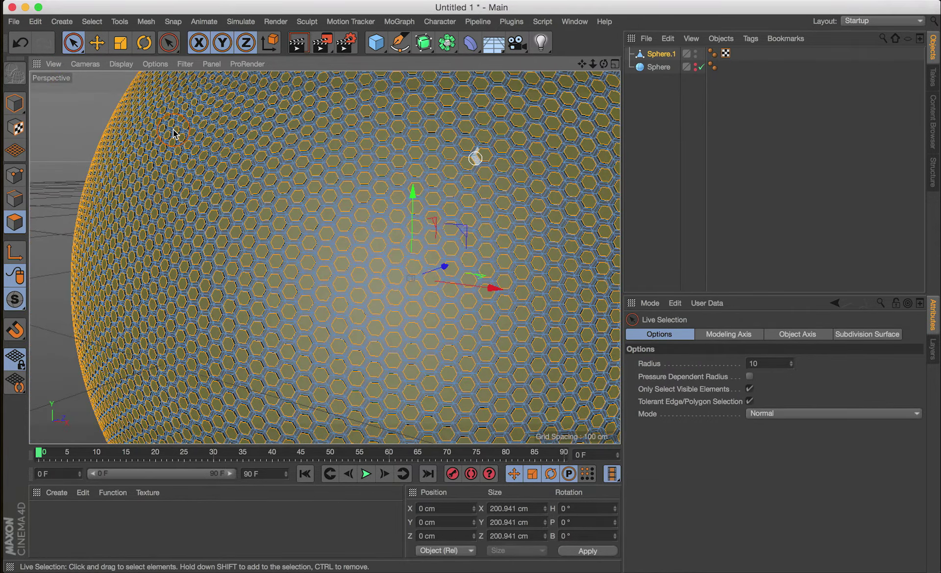
click(84, 107)
mouse_move(479, 211)
alt+mouse_down()
mouse_move(588, 175)
mouse_move(483, 147)
mouse_move(500, 238)
mouse_move(490, 196)
mouse_move(631, 139)
alt+mouse_up()
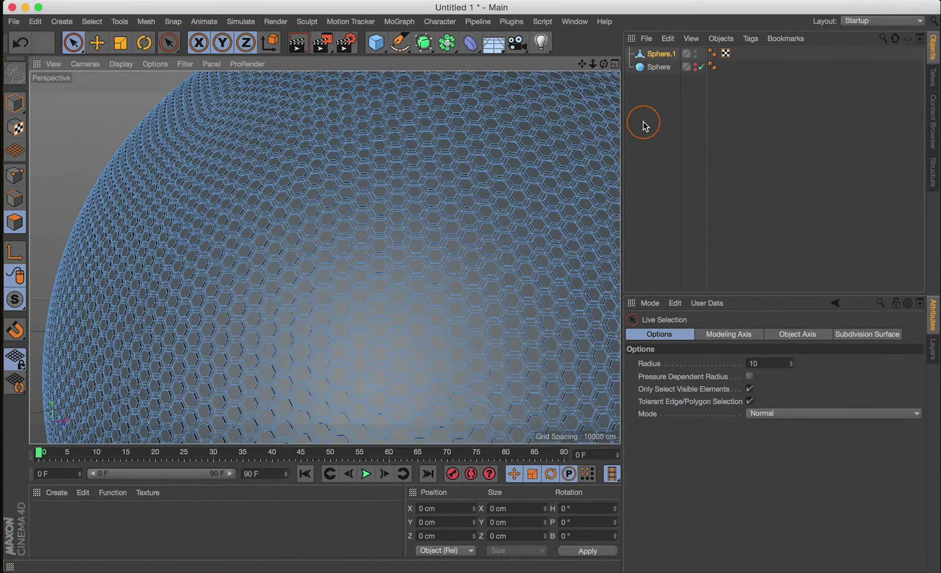
click(655, 90)
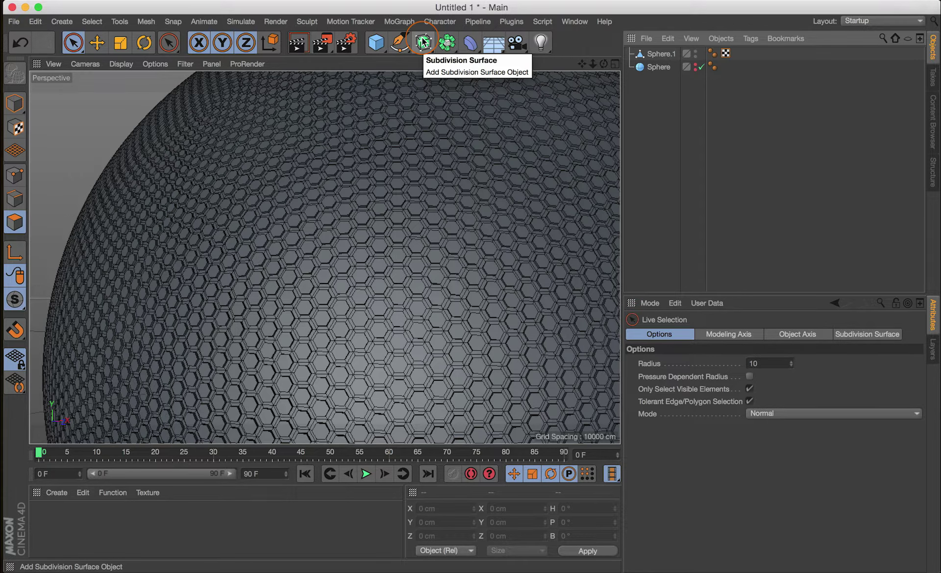
Step: Add a Subdivision Surface object to the scene and select it
click(658, 52)
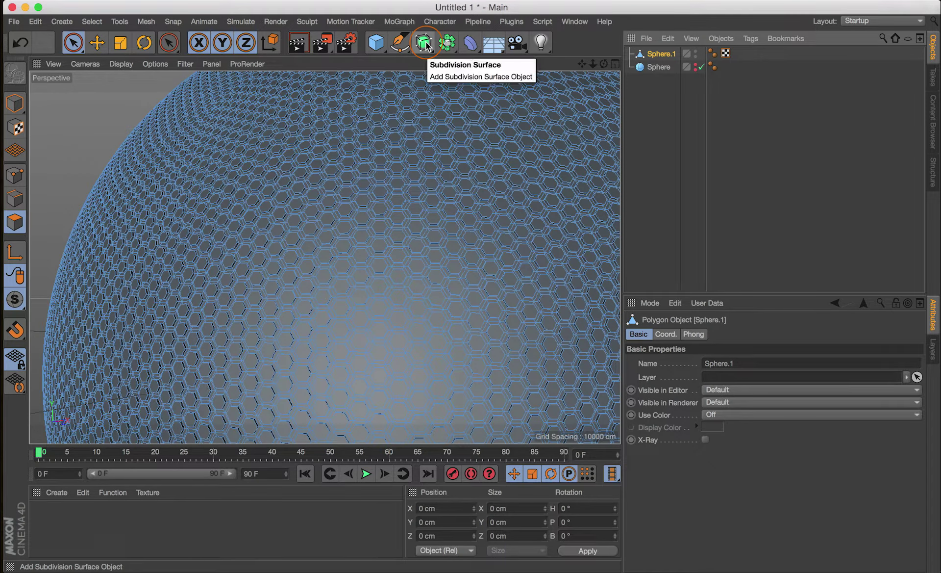
click(654, 101)
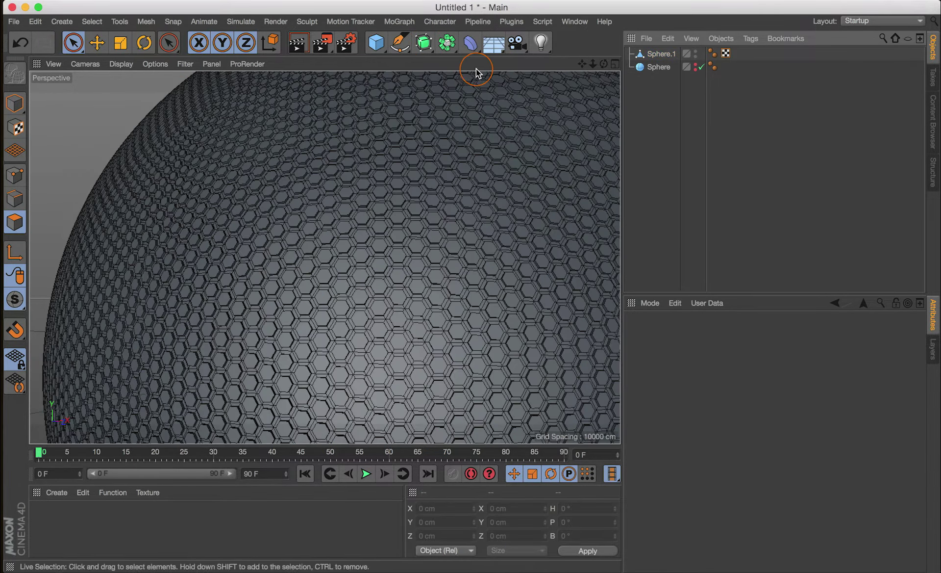
click(423, 43)
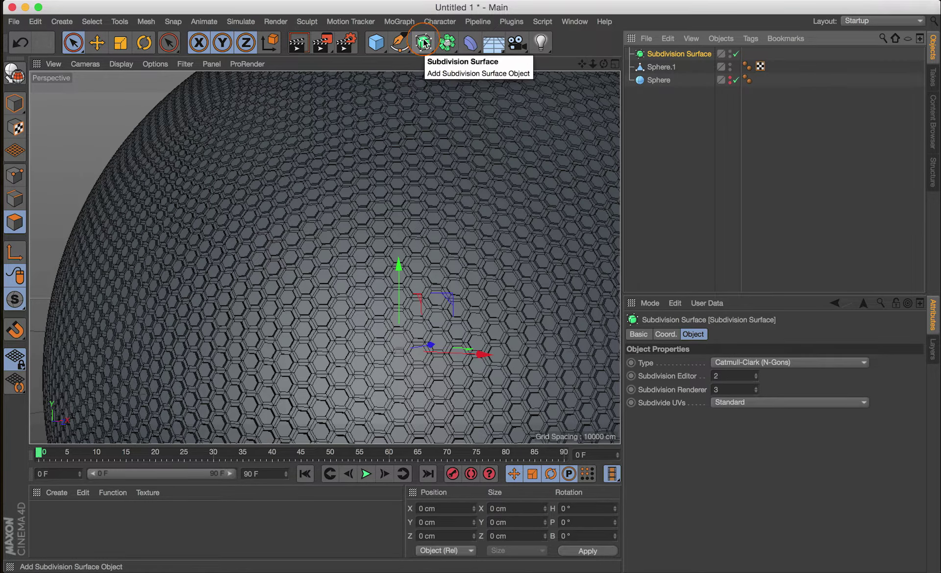
click(675, 96)
click(662, 68)
click(667, 54)
Step: Set the Subdivision Surface type to Catmull-Clark with editor and render subdivision both 1
click(757, 366)
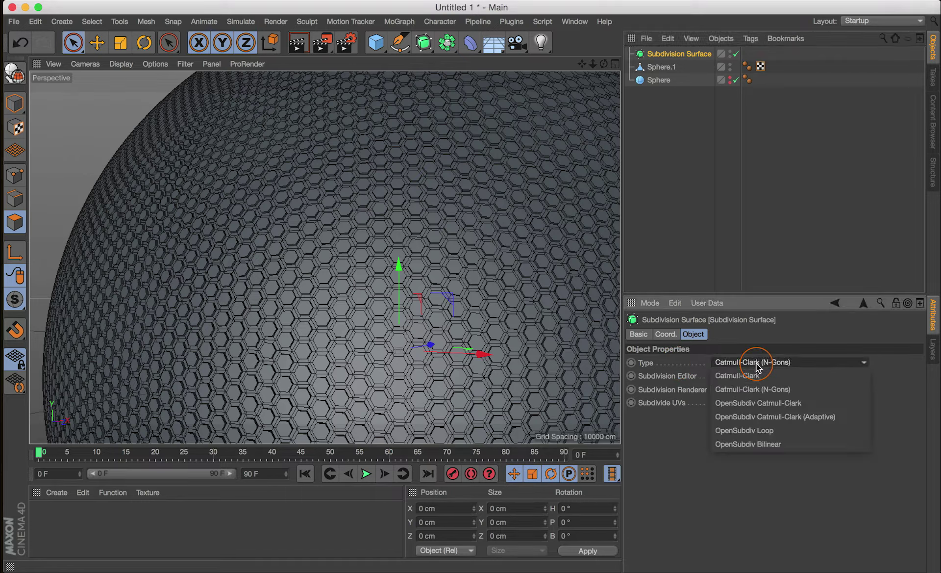
click(768, 377)
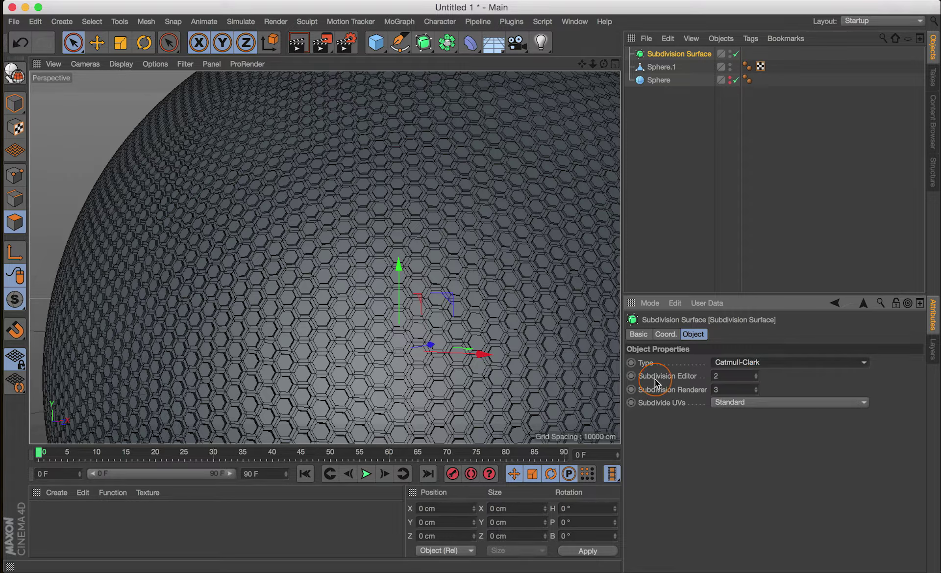
click(698, 376)
text(1)
key(Return)
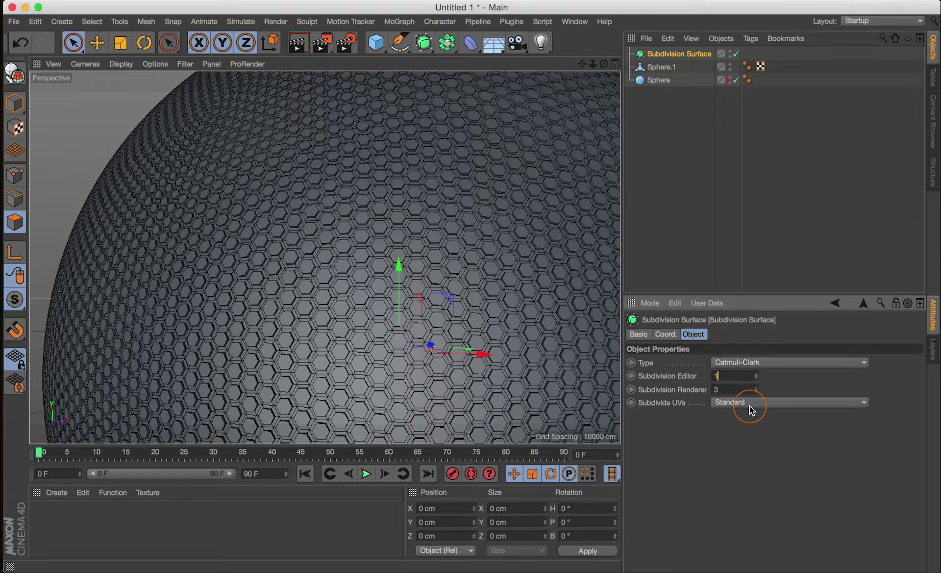
click(657, 392)
click(700, 392)
text(1)
click(685, 217)
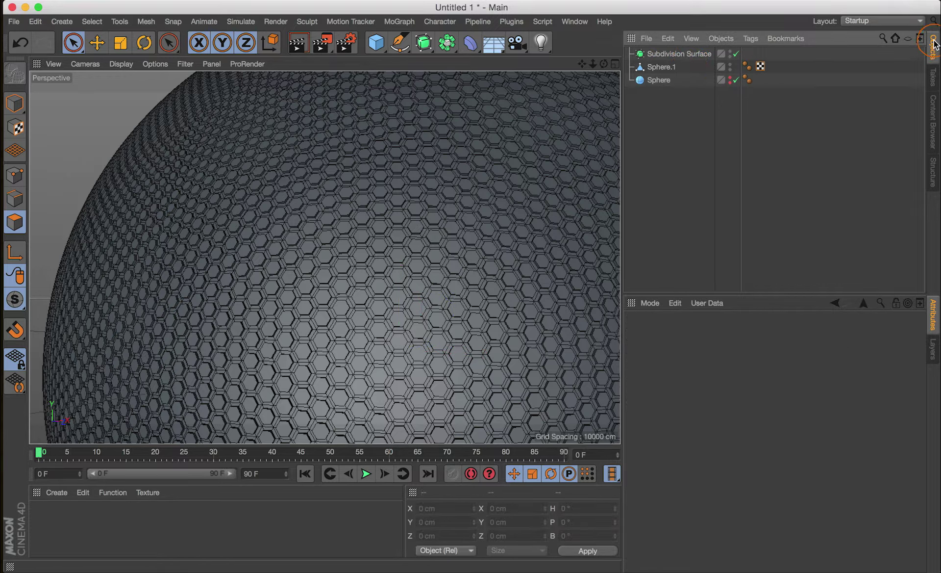
Step: Parent Sphere.1 under the Subdivision Surface and switch the viewport to Gouraud Shading
click(658, 69)
drag(659, 69, 662, 54)
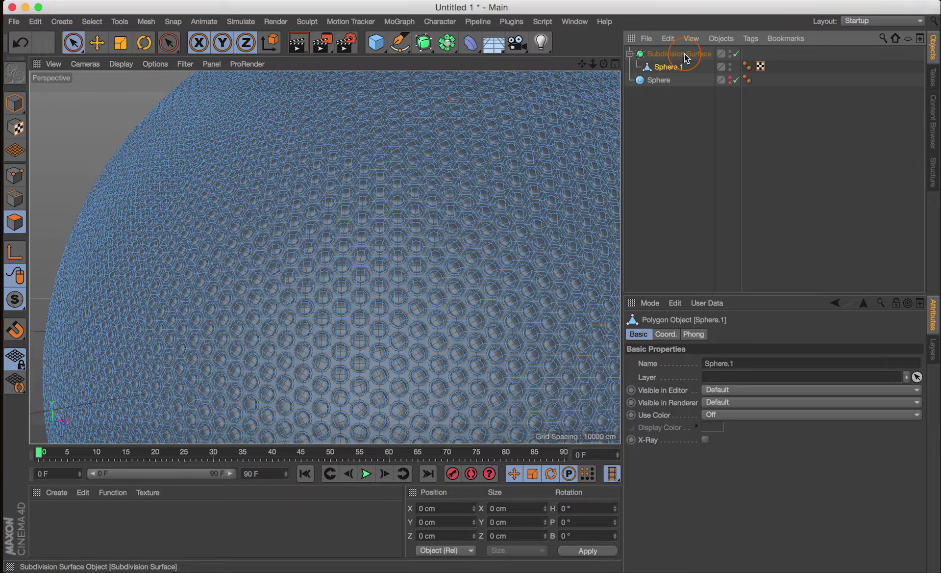
click(120, 65)
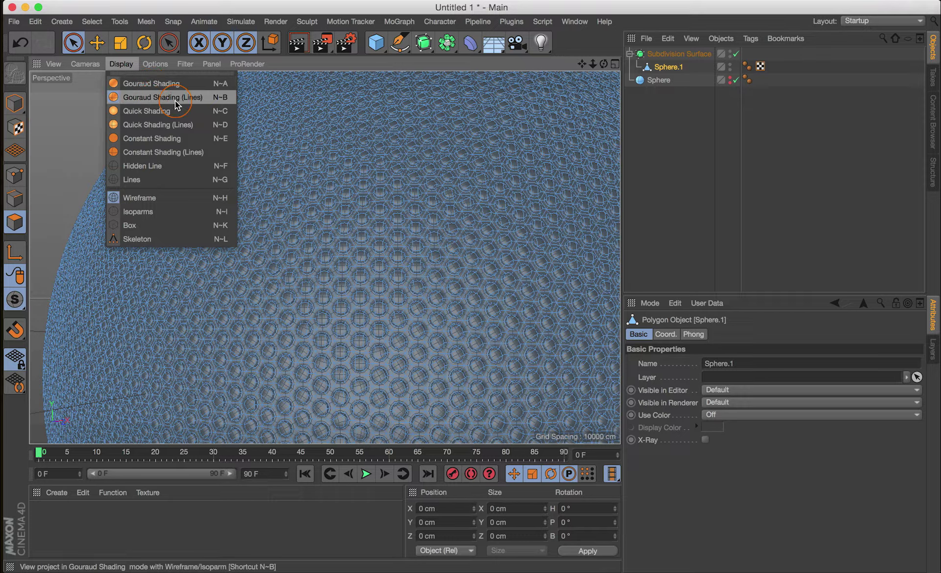
click(154, 84)
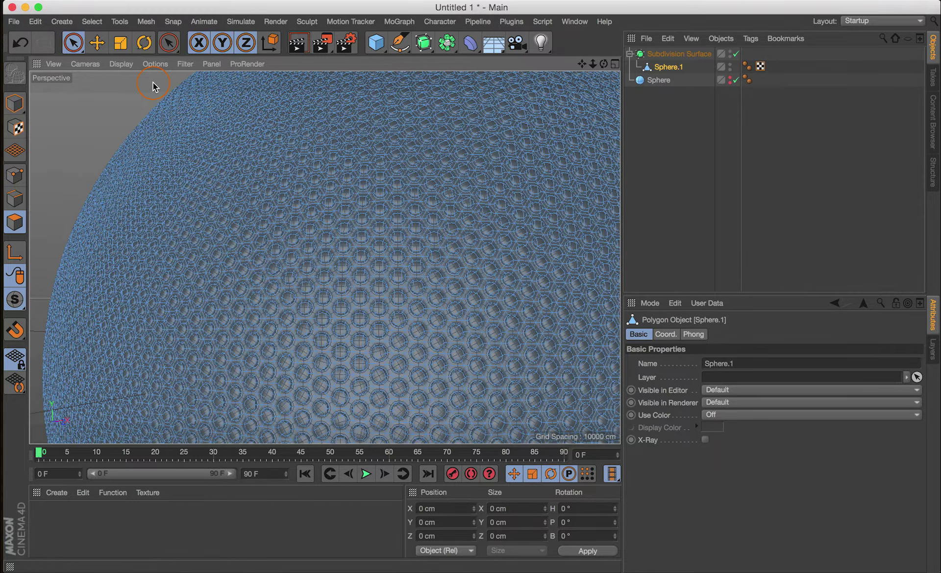
Step: Return to Model mode and zoom out, orbit and pan to frame the whole smoothed sphere
click(15, 103)
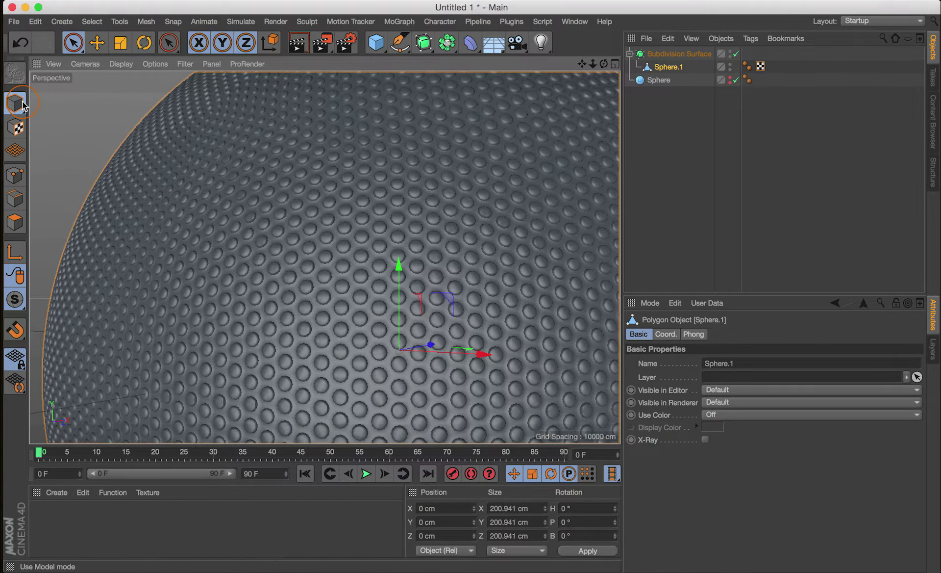
scroll(449, 283, up, 5)
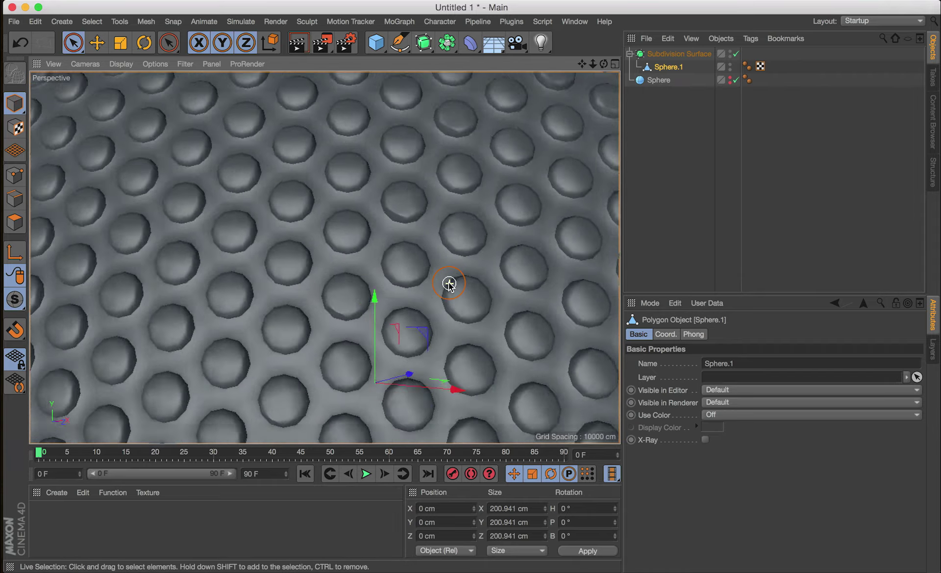
scroll(449, 283, down, 5)
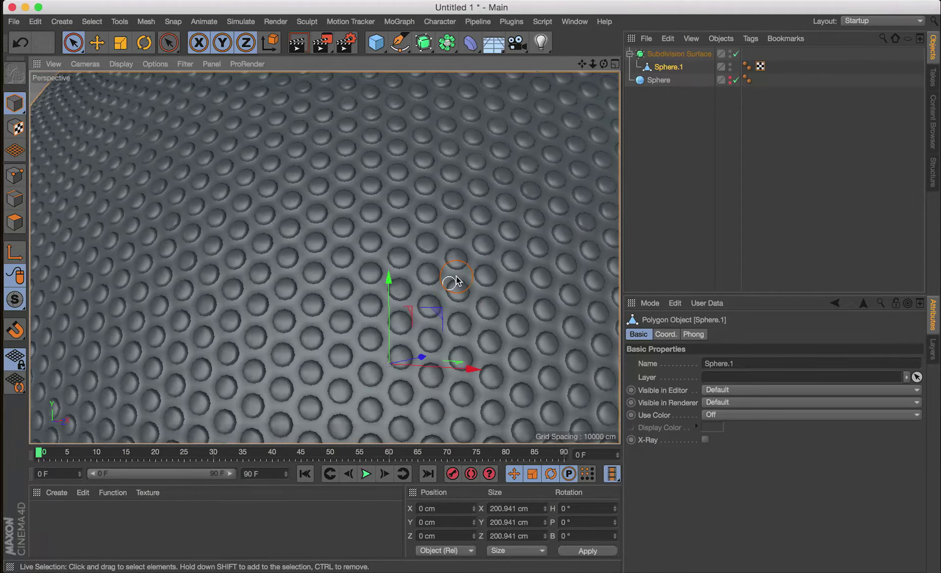
mouse_move(472, 230)
alt+mouse_down()
mouse_move(422, 230)
mouse_move(521, 234)
mouse_move(449, 250)
mouse_move(470, 227)
mouse_move(452, 260)
mouse_move(534, 227)
mouse_move(557, 229)
mouse_move(484, 227)
alt+mouse_up()
scroll(447, 254, down, 3)
scroll(457, 261, down, 3)
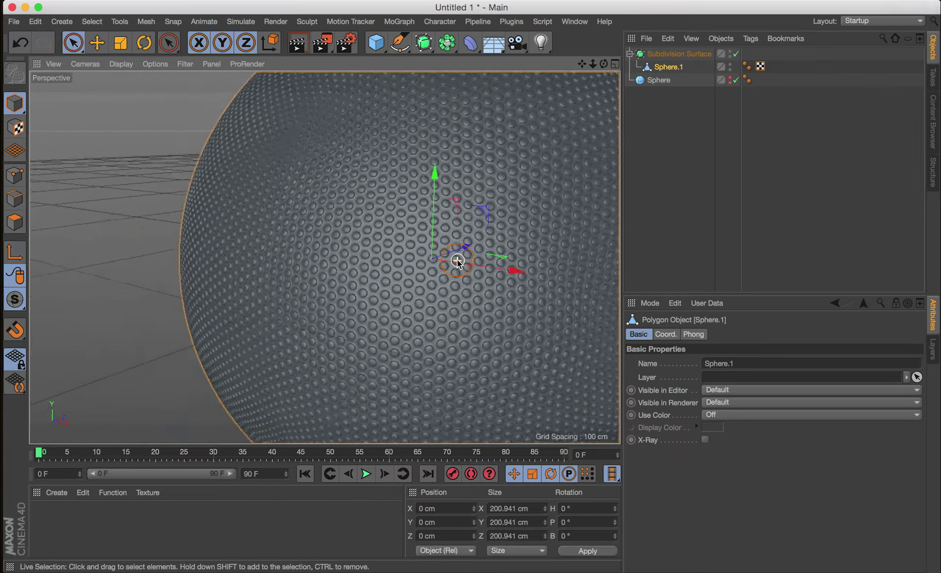
scroll(458, 261, down, 4)
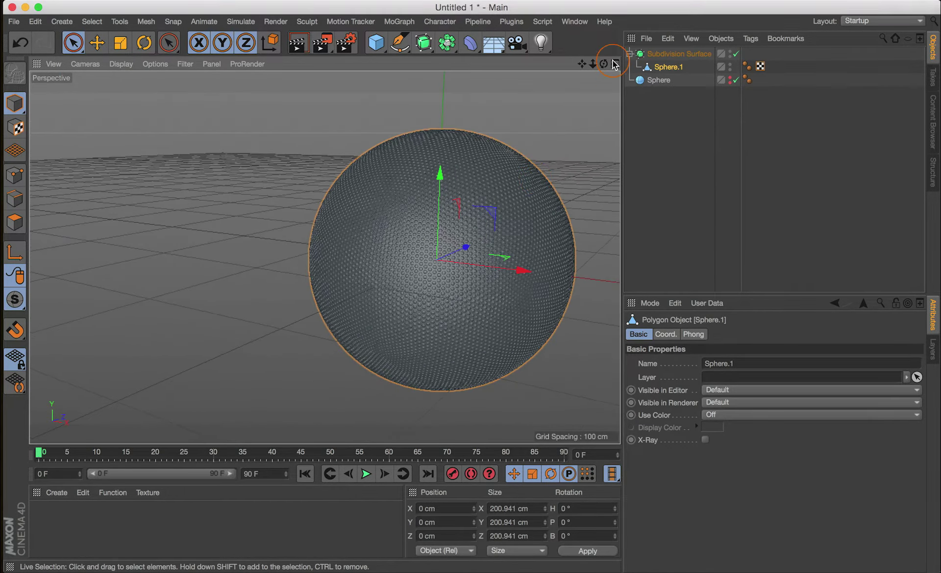
drag(582, 64, 471, 284)
drag(324, 258, 582, 64)
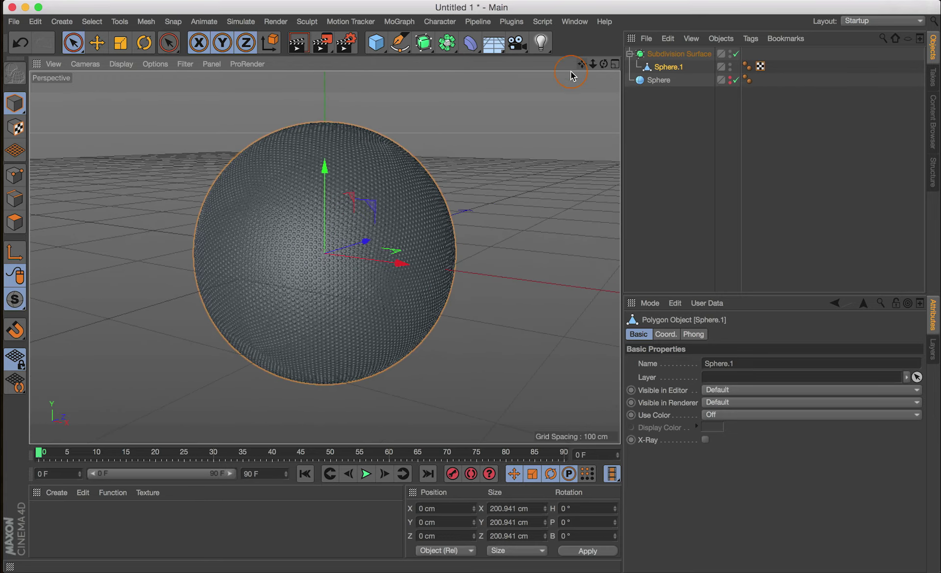
alt+drag(335, 248, 315, 248)
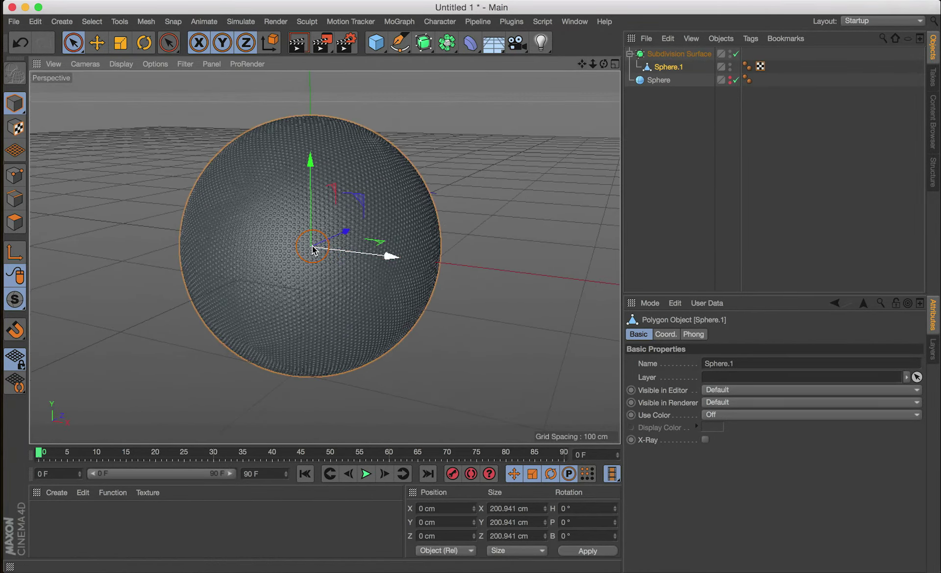